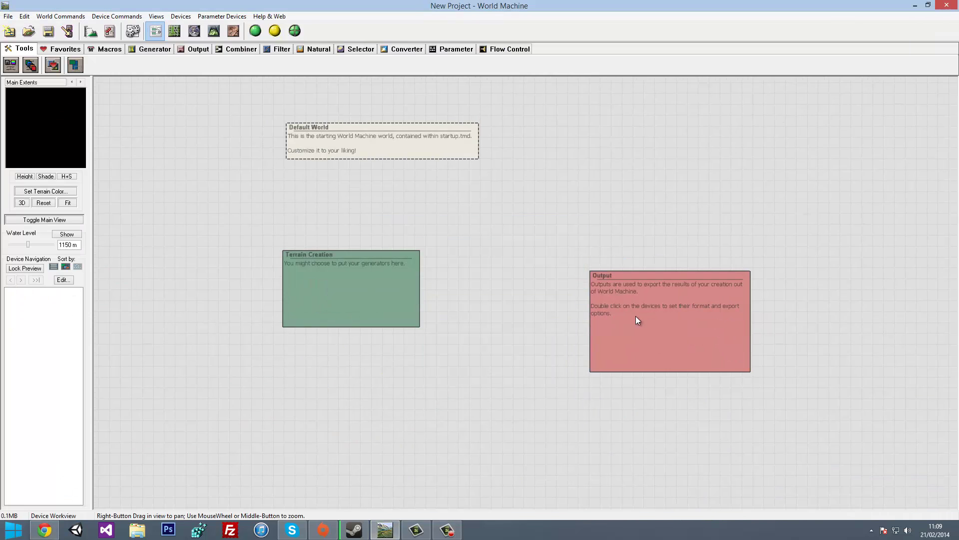
Add Advanced Perlin and Erosion devices to the cleared graph and bring up the filter devices.
{"action": "left_click", "coordinate": [43, 68]}
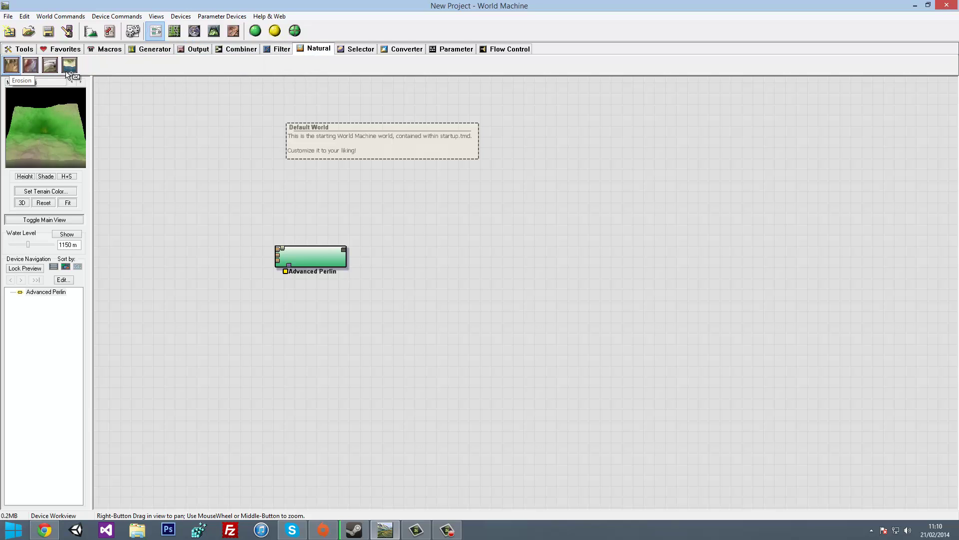
{"action": "left_click", "coordinate": [67, 72]}
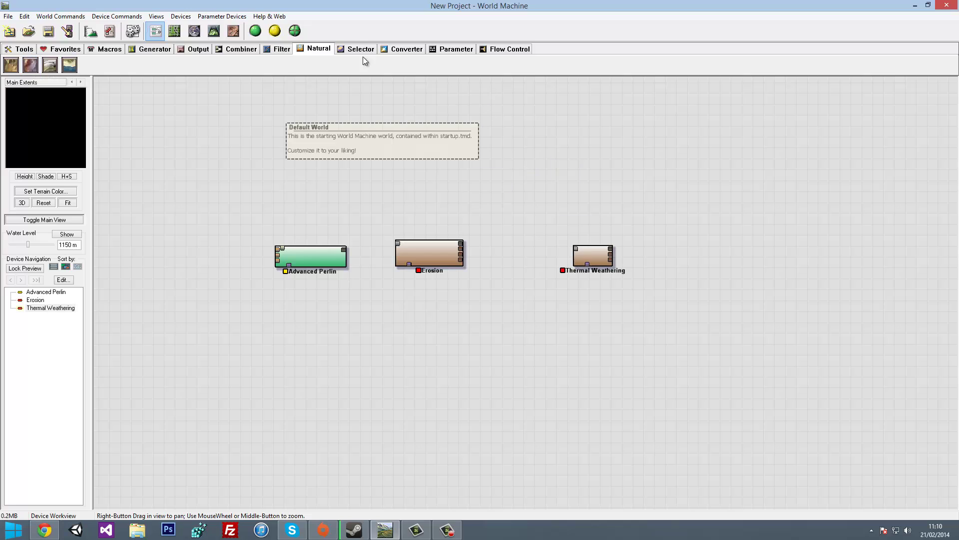
{"action": "left_click", "coordinate": [279, 49]}
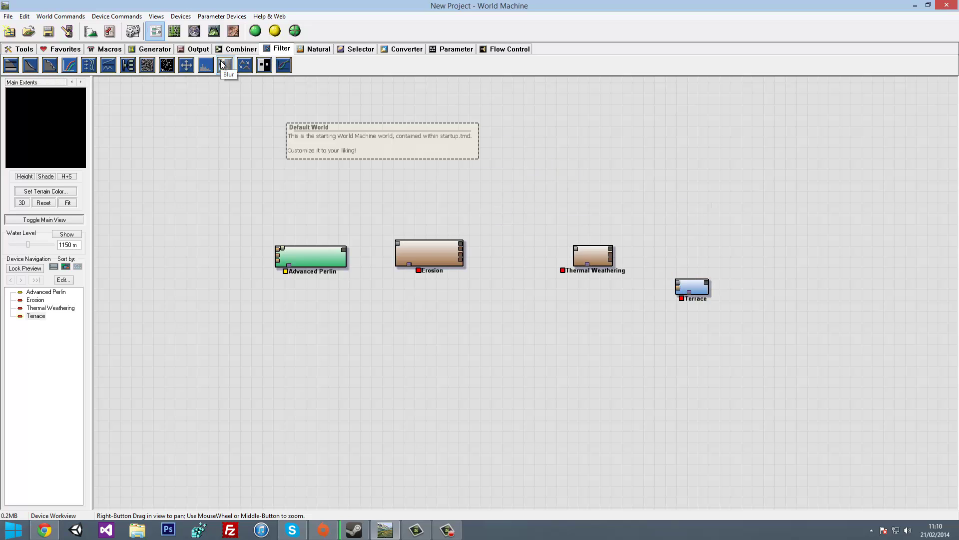
Wire Advanced Perlin into Erosion, change the Erosion preset, and delete Thermal Weathering.
{"action": "left_click_drag", "start_coordinate": [344, 248], "coordinate": [395, 243]}
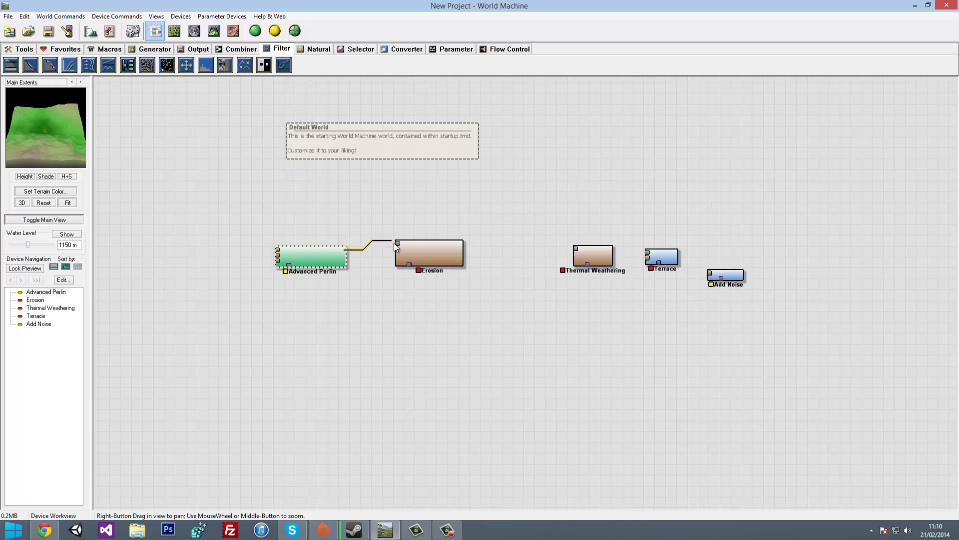
{"action": "double_click", "coordinate": [424, 248]}
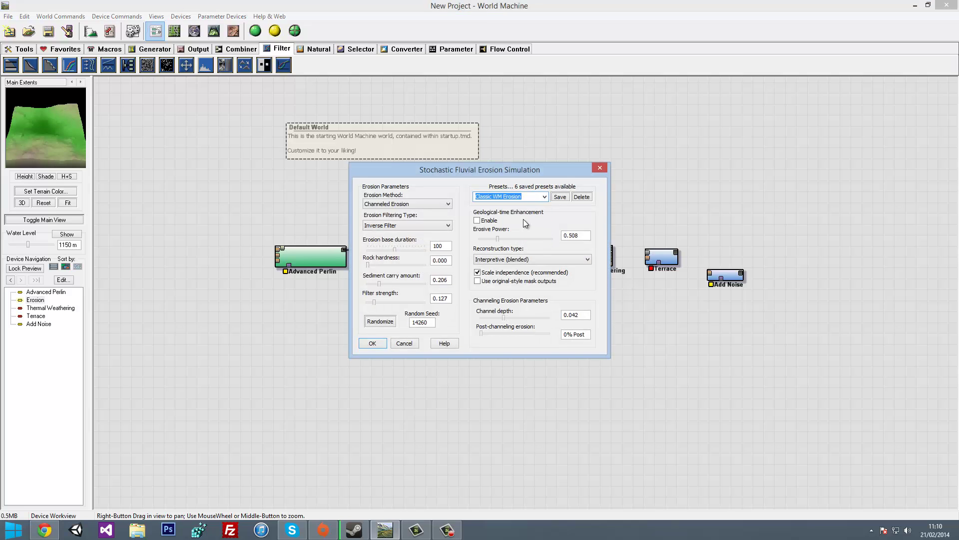
{"action": "key", "text": "Return"}
{"action": "left_click_drag", "start_coordinate": [575, 248], "coordinate": [461, 244]}
{"action": "double_click", "coordinate": [581, 253]}
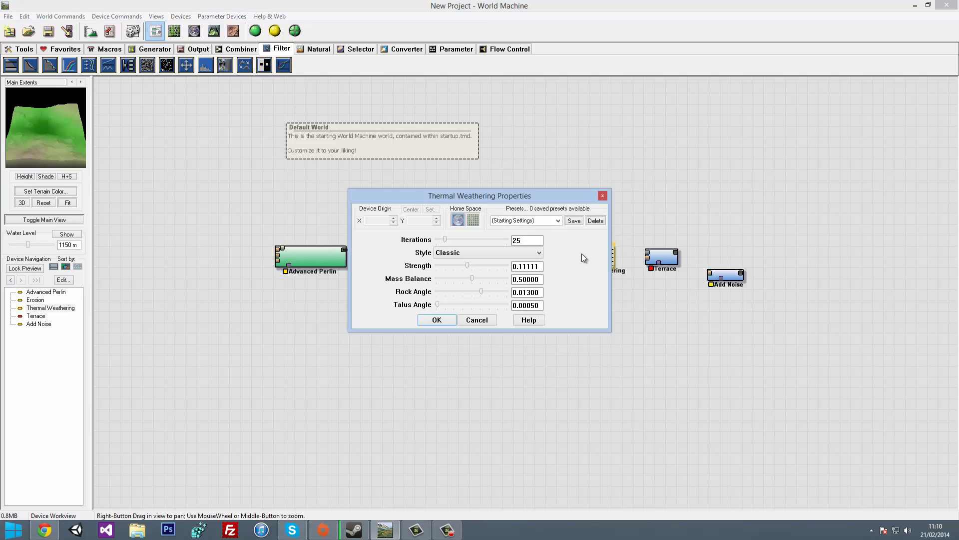
{"action": "left_click", "coordinate": [436, 320]}
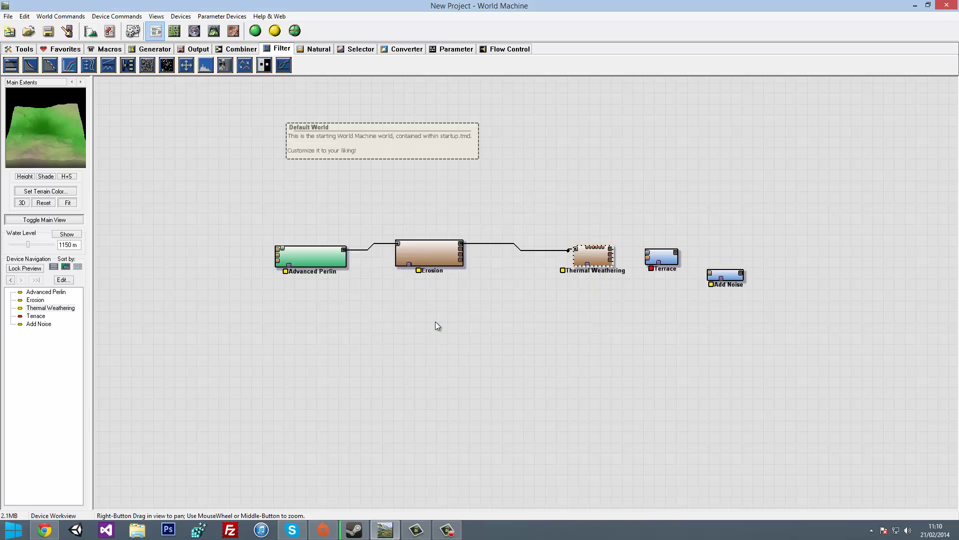
{"action": "key", "text": "Delete"}
Connect Erosion to Terrace and raise the Add Noise amount to about 0.07.
{"action": "left_click", "coordinate": [411, 258]}
{"action": "mouse_move", "coordinate": [658, 249]}
{"action": "left_mouse_down"}
{"action": "mouse_move", "coordinate": [459, 248]}
{"action": "mouse_move", "coordinate": [669, 273]}
{"action": "left_mouse_up"}
{"action": "double_click", "coordinate": [555, 256]}
{"action": "left_click", "coordinate": [495, 302]}
{"action": "double_click", "coordinate": [690, 274]}
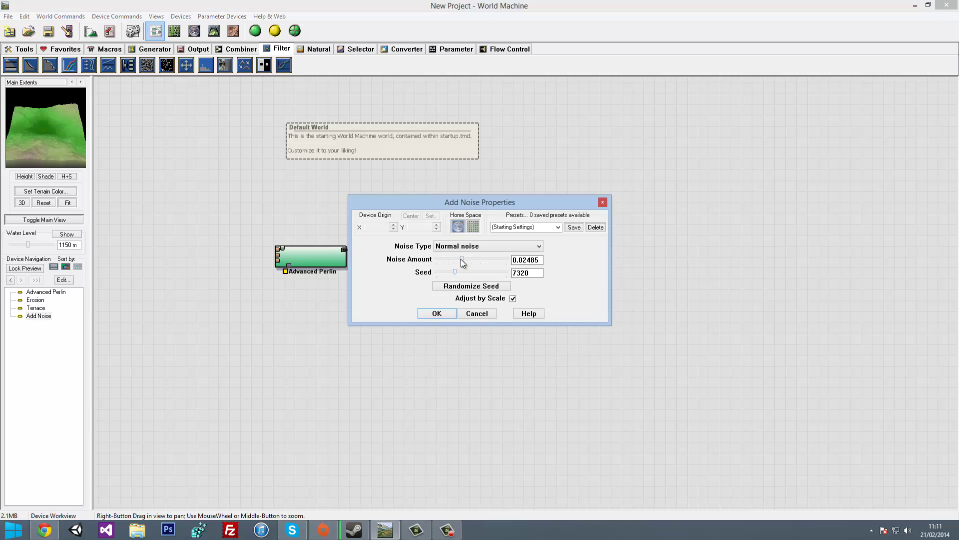
{"action": "left_click_drag", "start_coordinate": [464, 258], "coordinate": [478, 258]}
{"action": "left_click", "coordinate": [482, 313]}
Delete Add Noise and save the project as GFields inside a new GFields folder.
{"action": "key", "text": "Delete"}
{"action": "key", "text": "ctrl+s"}
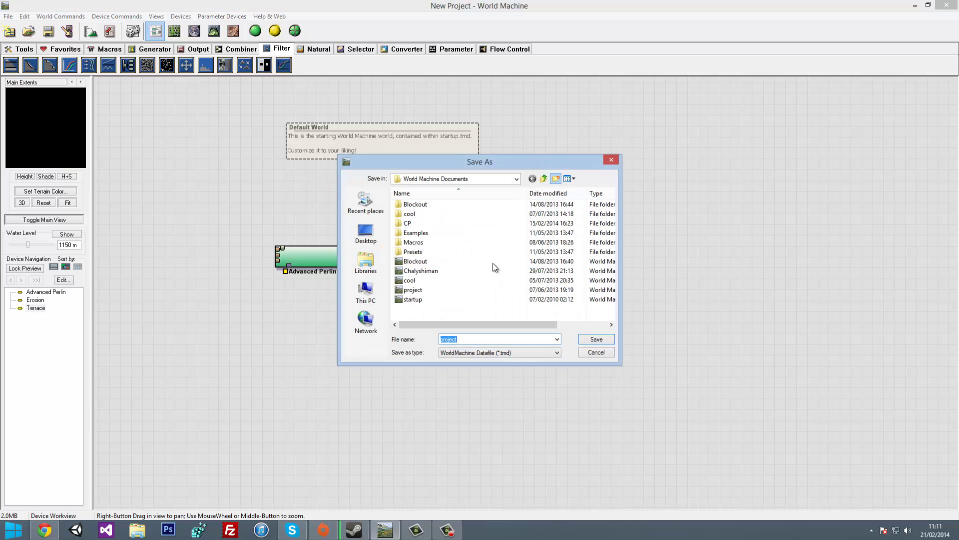
{"action": "key", "text": "ctrl+shift+n"}
{"action": "type", "text": "GFields"}
{"action": "key", "text": "Return"}
{"action": "key", "text": "Return"}
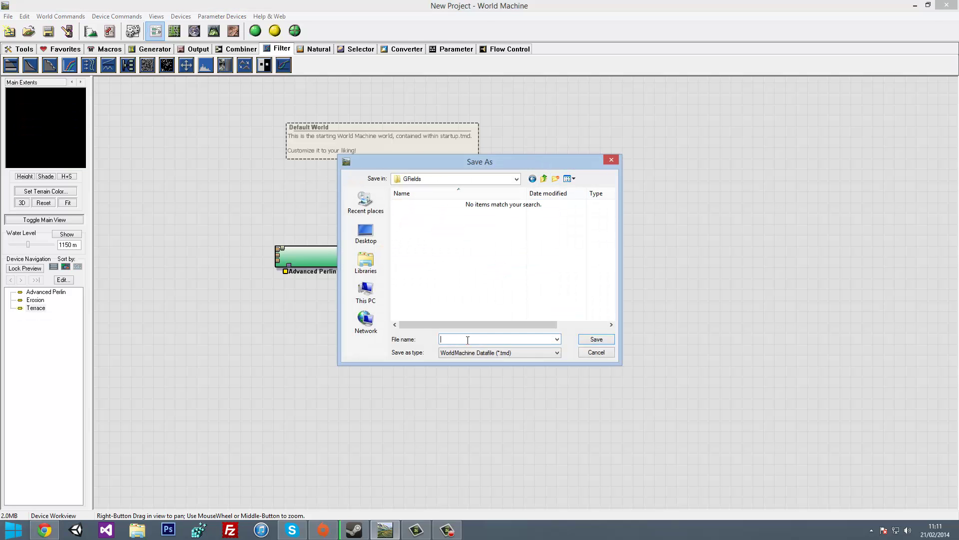
{"action": "type", "text": "lds"}
{"action": "key", "text": "Return"}
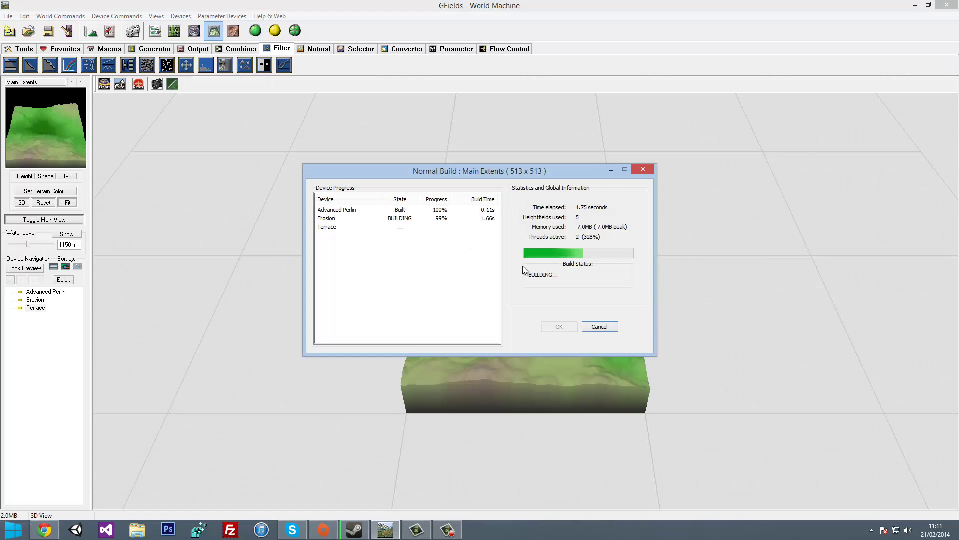
Rebuild the terrain at 1024 x 1024 resolution and orbit to inspect it.
{"action": "left_click", "coordinate": [559, 325]}
{"action": "scroll", "coordinate": [499, 310], "scroll_direction": "up", "scroll_amount": 5}
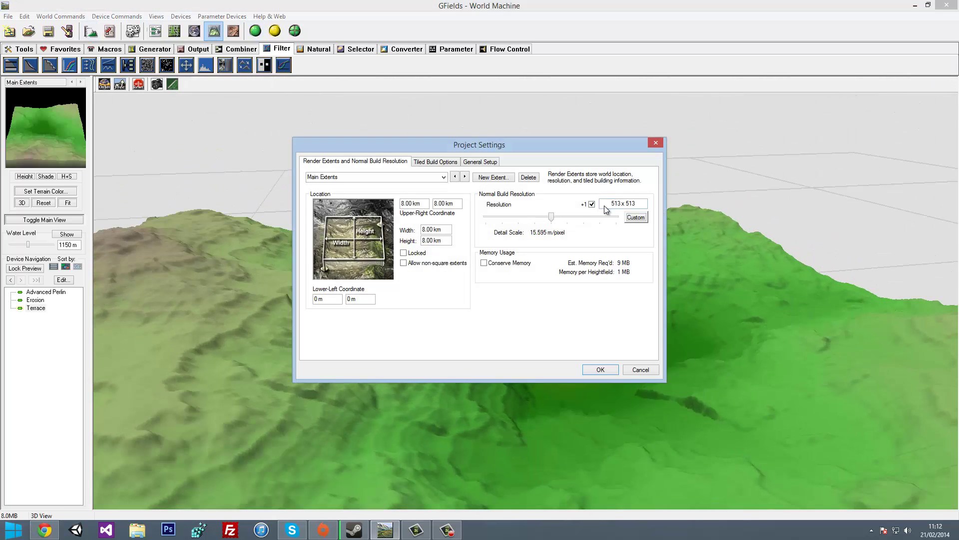
{"action": "left_click_drag", "start_coordinate": [563, 218], "coordinate": [567, 218]}
{"action": "key", "text": "Return"}
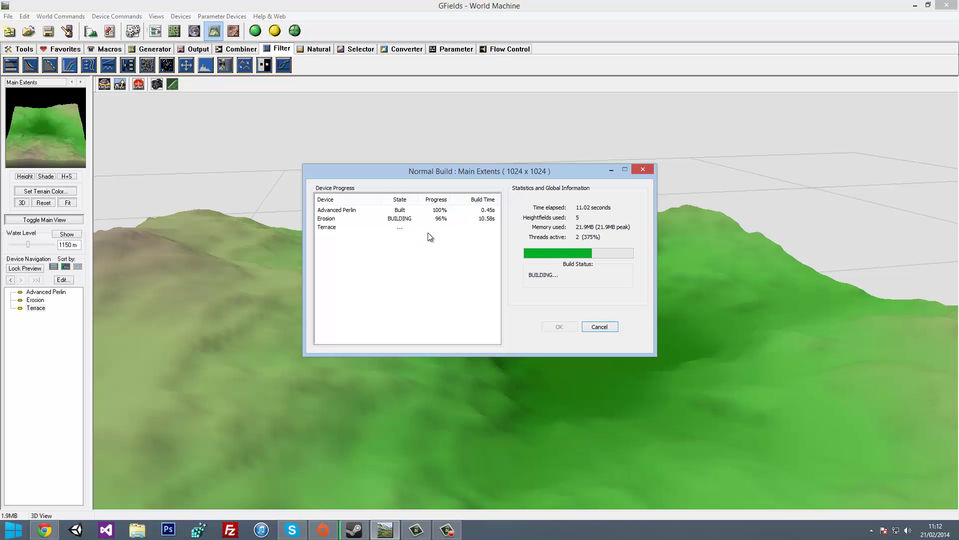
{"action": "left_click", "coordinate": [560, 326]}
{"action": "mouse_move", "coordinate": [481, 318]}
{"action": "left_mouse_down"}
{"action": "mouse_move", "coordinate": [307, 281]}
{"action": "mouse_move", "coordinate": [312, 331]}
{"action": "mouse_move", "coordinate": [331, 305]}
{"action": "left_mouse_up"}
{"action": "left_click", "coordinate": [173, 32]}
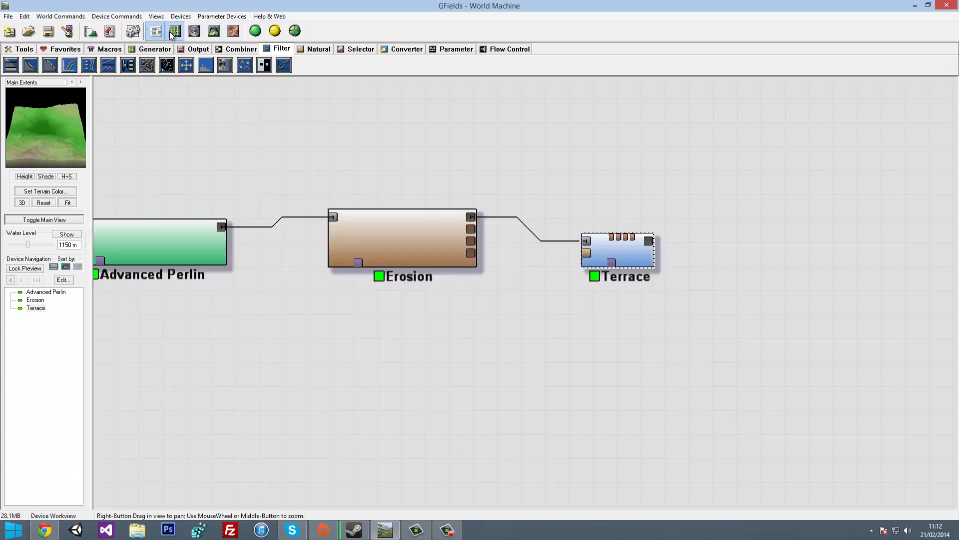
View the terrain in layout view, try a new empty layout, then return to the graph.
{"action": "left_click", "coordinate": [174, 32]}
{"action": "scroll", "coordinate": [428, 296], "scroll_direction": "up", "scroll_amount": 3}
{"action": "scroll", "coordinate": [558, 247], "scroll_direction": "up", "scroll_amount": 5}
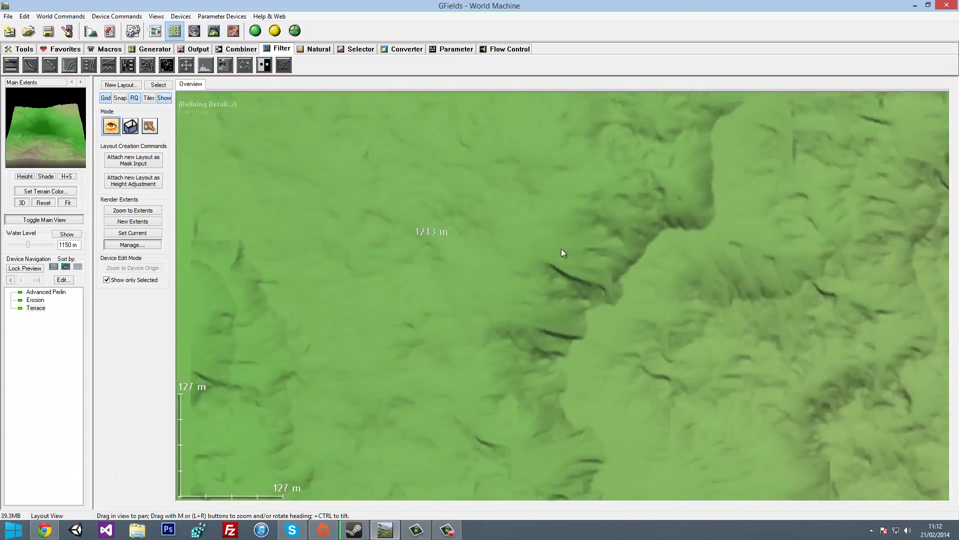
{"action": "left_click", "coordinate": [120, 84]}
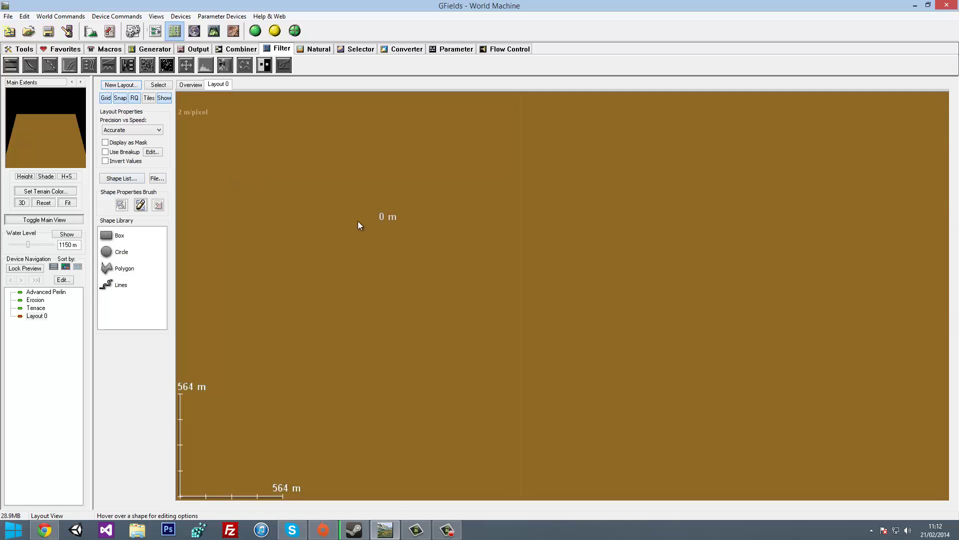
{"action": "scroll", "coordinate": [380, 227], "scroll_direction": "down", "scroll_amount": 5}
{"action": "left_click", "coordinate": [156, 31]}
{"action": "left_click", "coordinate": [507, 291]}
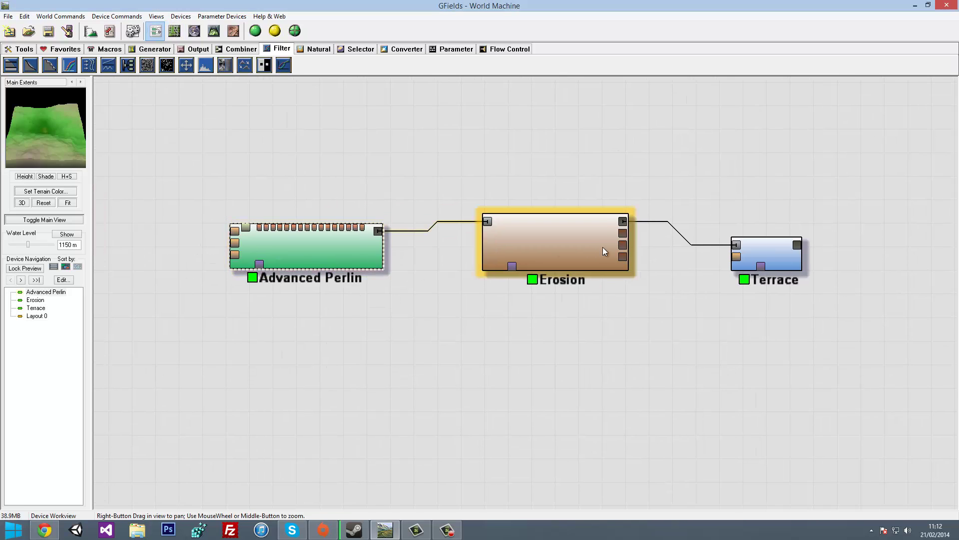
Add a Layout Generator, remove the duplicate, and place it between Advanced Perlin and Erosion.
{"action": "left_click", "coordinate": [150, 48]}
{"action": "left_click", "coordinate": [11, 65]}
{"action": "left_click", "coordinate": [295, 119]}
{"action": "key", "text": "Delete"}
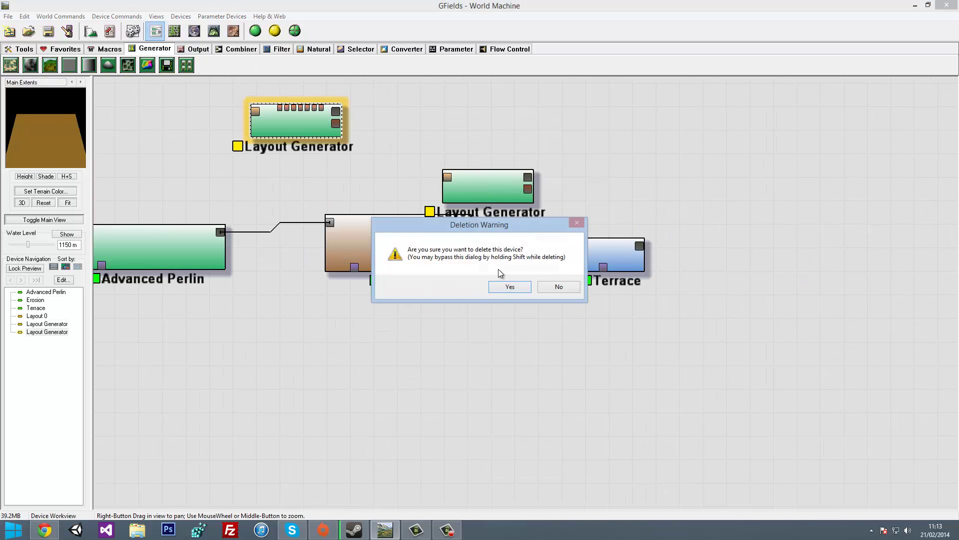
{"action": "left_click", "coordinate": [510, 286]}
{"action": "left_click_drag", "start_coordinate": [457, 268], "coordinate": [517, 268]}
{"action": "left_click_drag", "start_coordinate": [458, 202], "coordinate": [304, 253]}
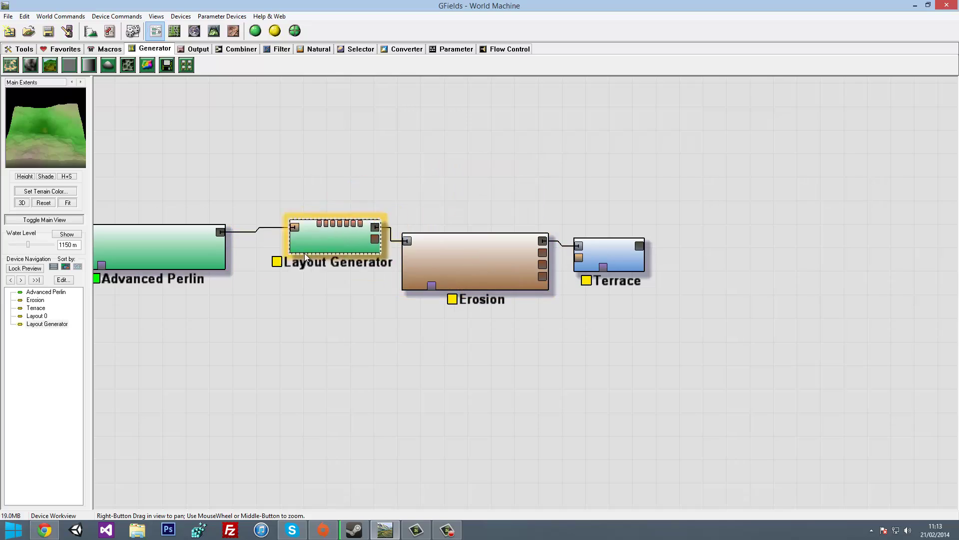
{"action": "double_click", "coordinate": [304, 252]}
Draw a Box shape across the middle of the layout.
{"action": "scroll", "coordinate": [492, 257], "scroll_direction": "down", "scroll_amount": 2}
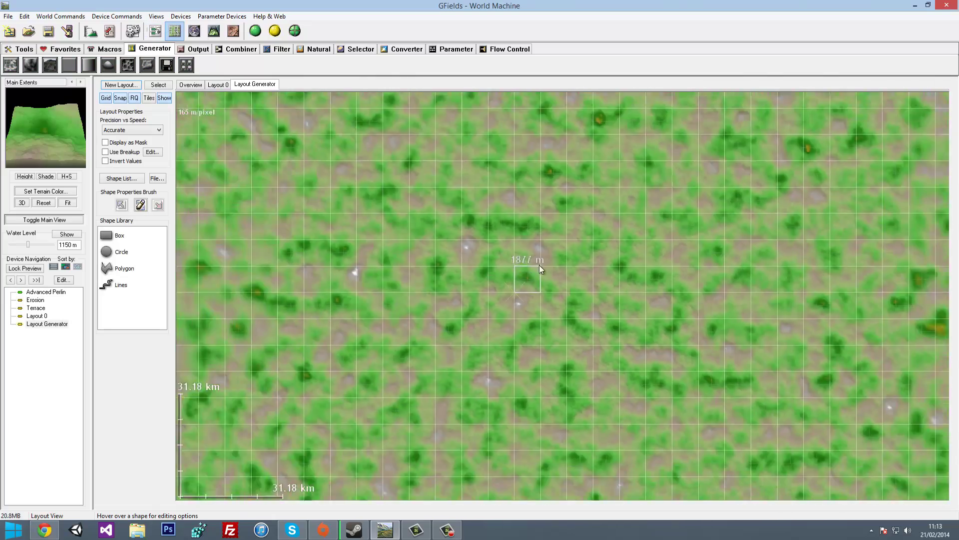
{"action": "scroll", "coordinate": [357, 212], "scroll_direction": "up", "scroll_amount": 2}
{"action": "scroll", "coordinate": [382, 259], "scroll_direction": "up", "scroll_amount": 1}
{"action": "scroll", "coordinate": [310, 235], "scroll_direction": "up", "scroll_amount": 2}
{"action": "scroll", "coordinate": [384, 253], "scroll_direction": "up", "scroll_amount": 1}
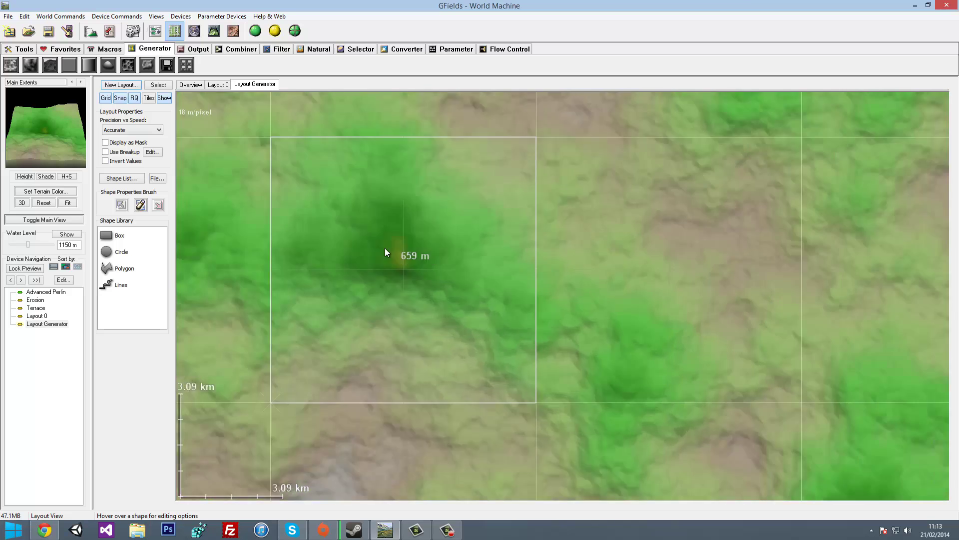
{"action": "scroll", "coordinate": [385, 248], "scroll_direction": "up", "scroll_amount": 3}
{"action": "scroll", "coordinate": [456, 234], "scroll_direction": "up", "scroll_amount": 2}
{"action": "left_click", "coordinate": [106, 235]}
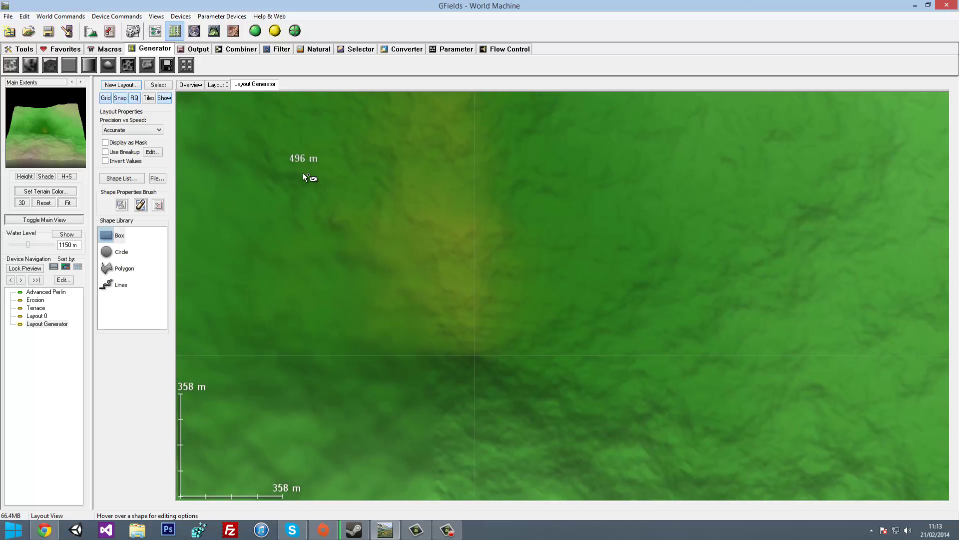
{"action": "left_click_drag", "start_coordinate": [271, 136], "coordinate": [635, 421]}
Set the box's height to 840 m, opacity to 60% and falloff to 941 m.
{"action": "scroll", "coordinate": [275, 194], "scroll_direction": "down", "scroll_amount": 2}
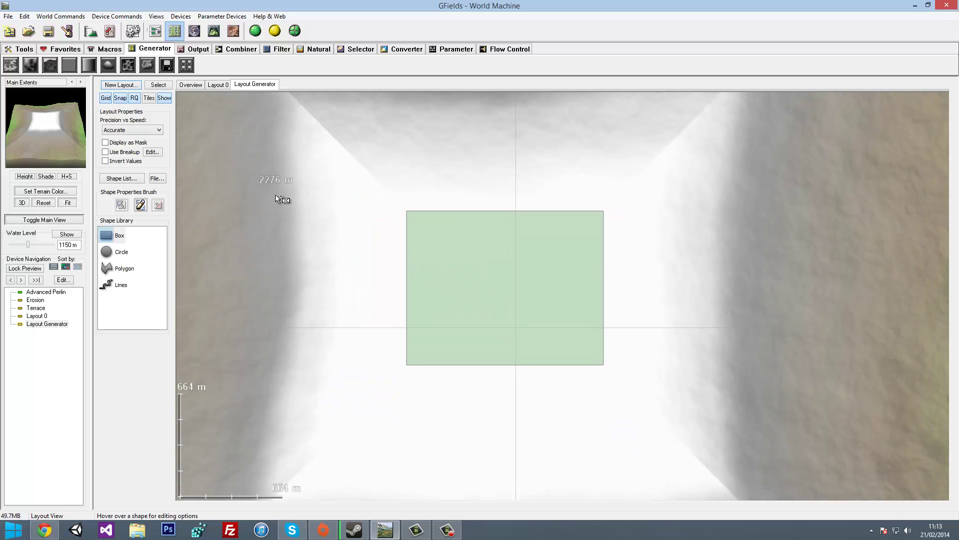
{"action": "right_click", "coordinate": [460, 268]}
{"action": "left_click", "coordinate": [295, 238]}
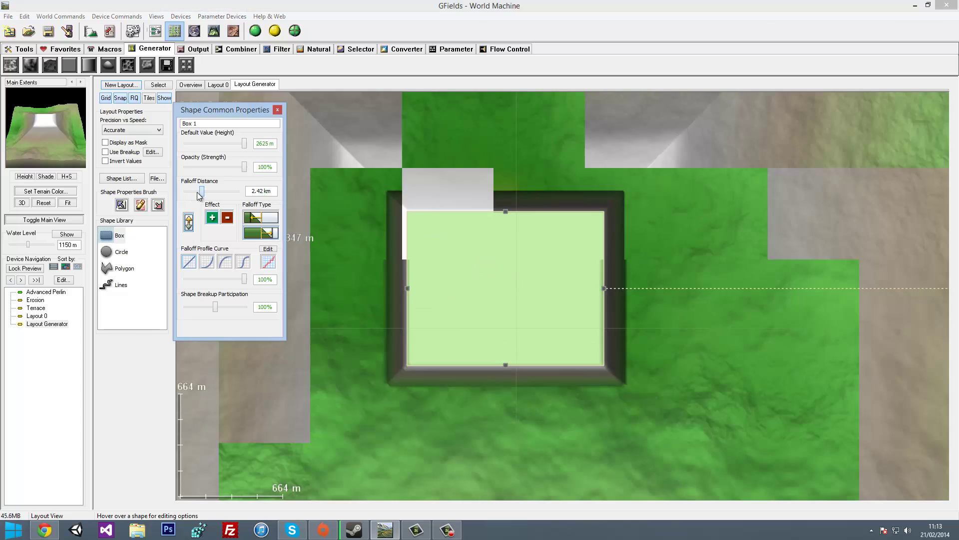
{"action": "left_click_drag", "start_coordinate": [201, 192], "coordinate": [199, 191]}
{"action": "left_click_drag", "start_coordinate": [244, 143], "coordinate": [205, 144]}
{"action": "left_click_drag", "start_coordinate": [244, 167], "coordinate": [222, 169]}
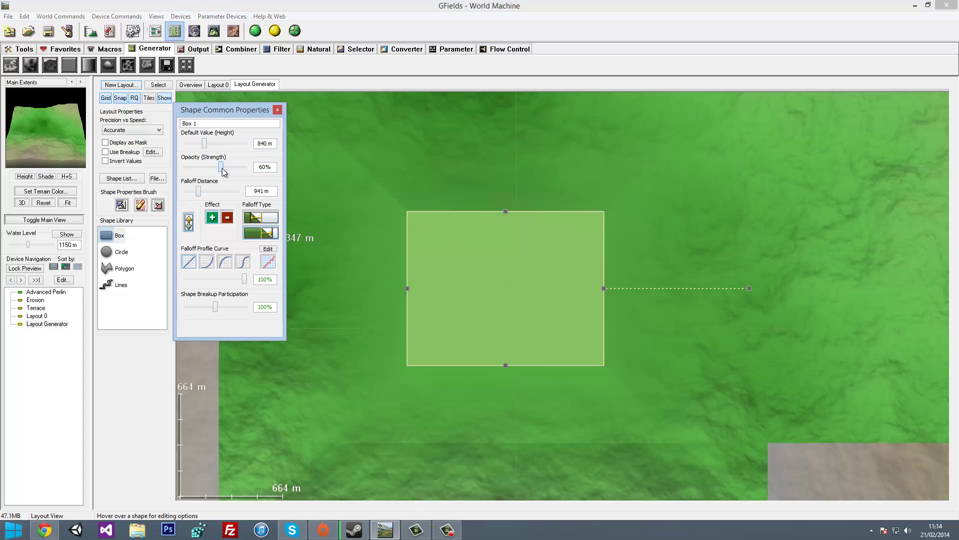
Preview the terrain in 3D View and move in close to the surface.
{"action": "left_click", "coordinate": [214, 31]}
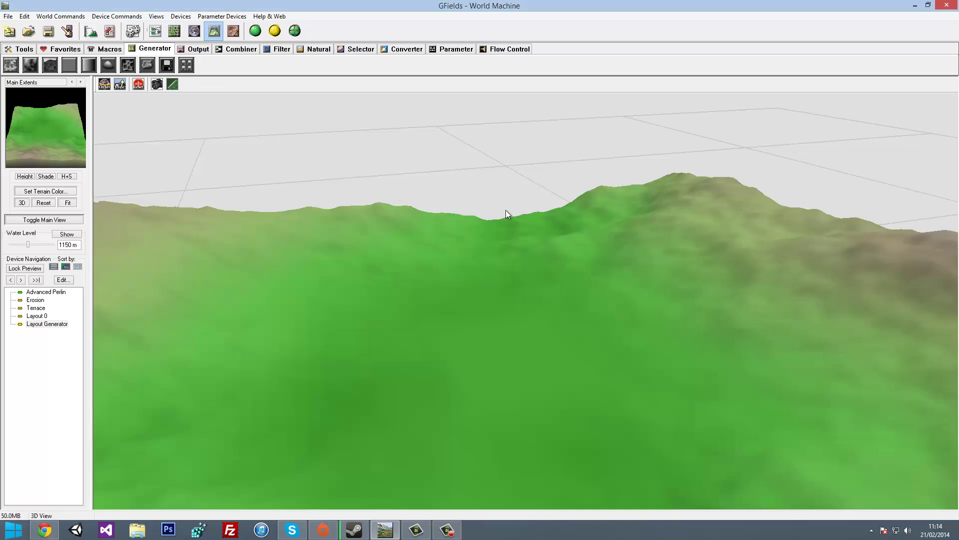
{"action": "scroll", "coordinate": [506, 210], "scroll_direction": "down", "scroll_amount": 3}
{"action": "key", "text": "F5"}
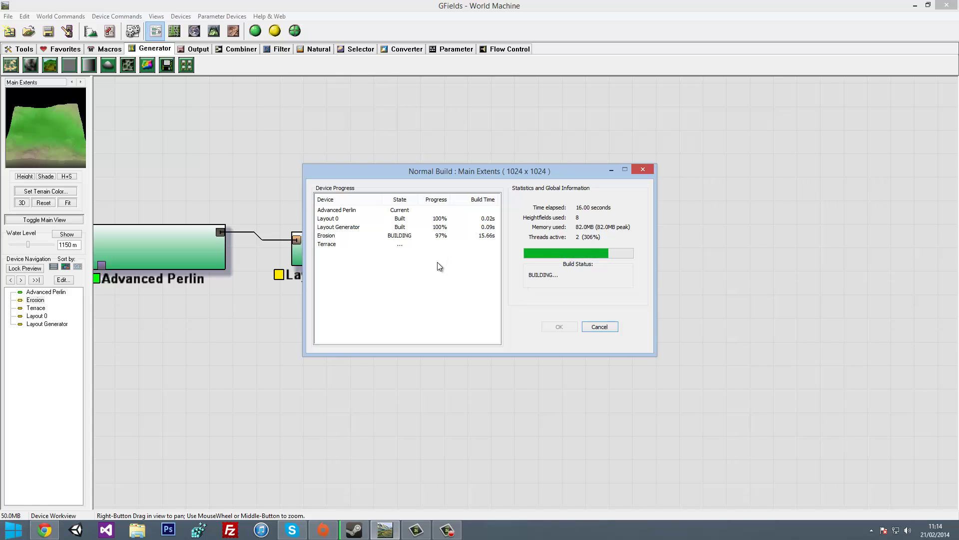
{"action": "left_click", "coordinate": [214, 31]}
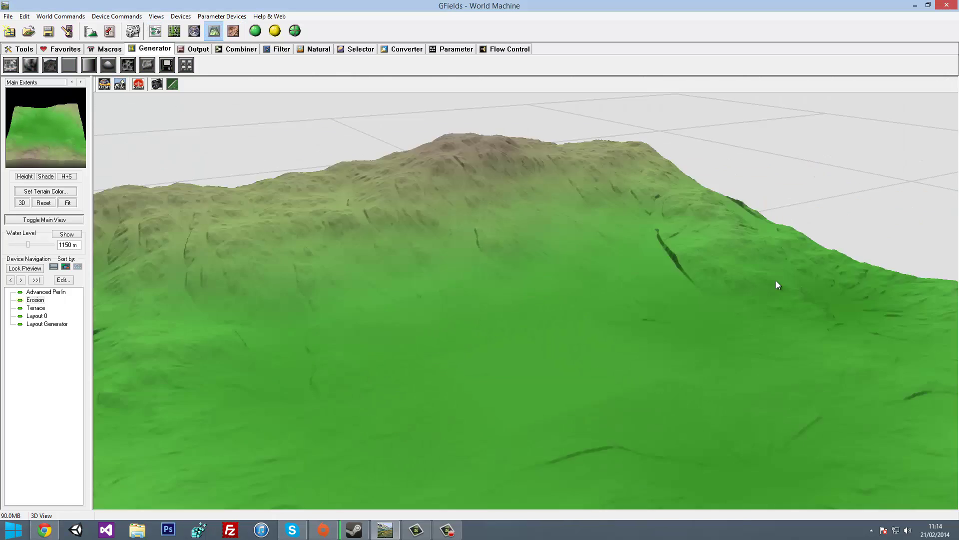
{"action": "mouse_move", "coordinate": [775, 280]}
{"action": "left_mouse_down"}
{"action": "mouse_move", "coordinate": [707, 230]}
{"action": "mouse_move", "coordinate": [413, 223]}
{"action": "mouse_move", "coordinate": [490, 290]}
{"action": "mouse_move", "coordinate": [501, 231]}
{"action": "mouse_move", "coordinate": [200, 59]}
{"action": "left_mouse_up"}
Run a full terrain build and orbit around the finished terrain block.
{"action": "left_click", "coordinate": [174, 31]}
{"action": "key", "text": "Return"}
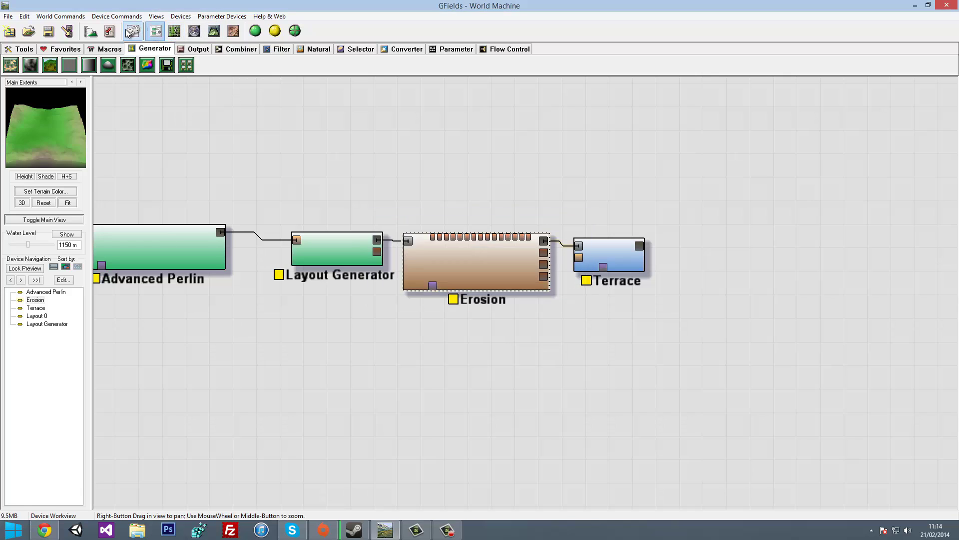
{"action": "left_click", "coordinate": [128, 36]}
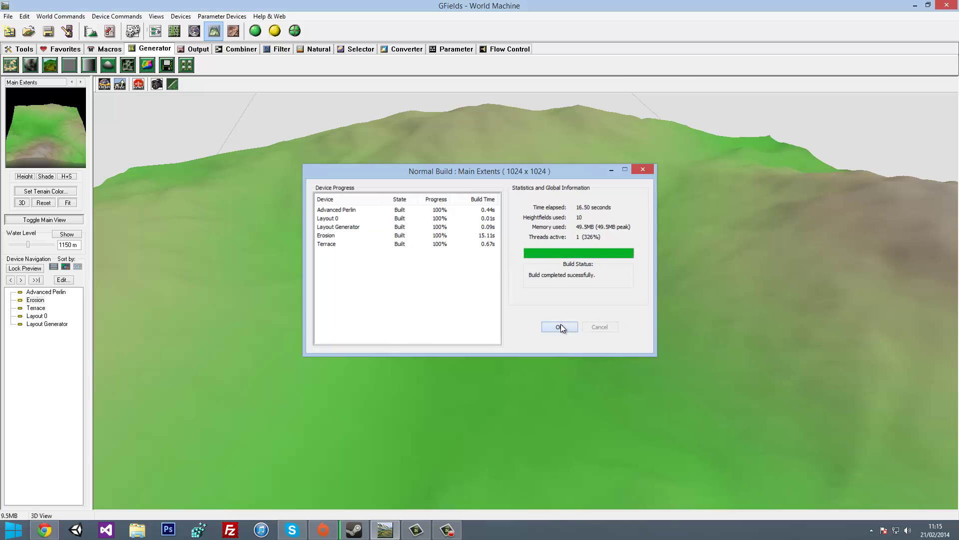
{"action": "left_click", "coordinate": [560, 325]}
{"action": "mouse_move", "coordinate": [489, 292]}
{"action": "left_mouse_down"}
{"action": "mouse_move", "coordinate": [268, 293]}
{"action": "mouse_move", "coordinate": [664, 300]}
{"action": "mouse_move", "coordinate": [332, 343]}
{"action": "mouse_move", "coordinate": [508, 398]}
{"action": "left_mouse_up"}
{"action": "scroll", "coordinate": [508, 399], "scroll_direction": "down", "scroll_amount": 5}
{"action": "mouse_move", "coordinate": [550, 349]}
{"action": "left_mouse_down"}
{"action": "mouse_move", "coordinate": [457, 337]}
{"action": "mouse_move", "coordinate": [450, 362]}
{"action": "left_mouse_up"}
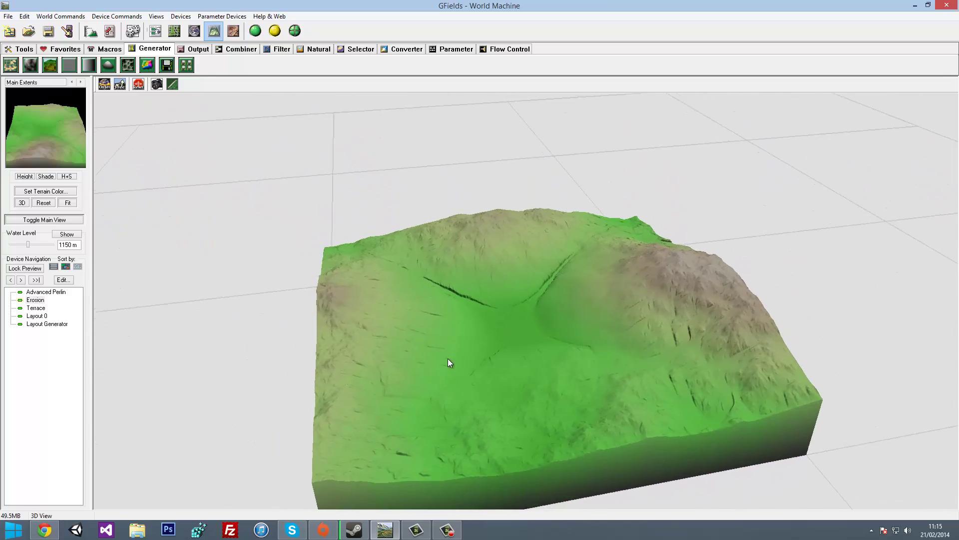
{"action": "left_click", "coordinate": [100, 32]}
{"action": "key", "text": "Escape"}
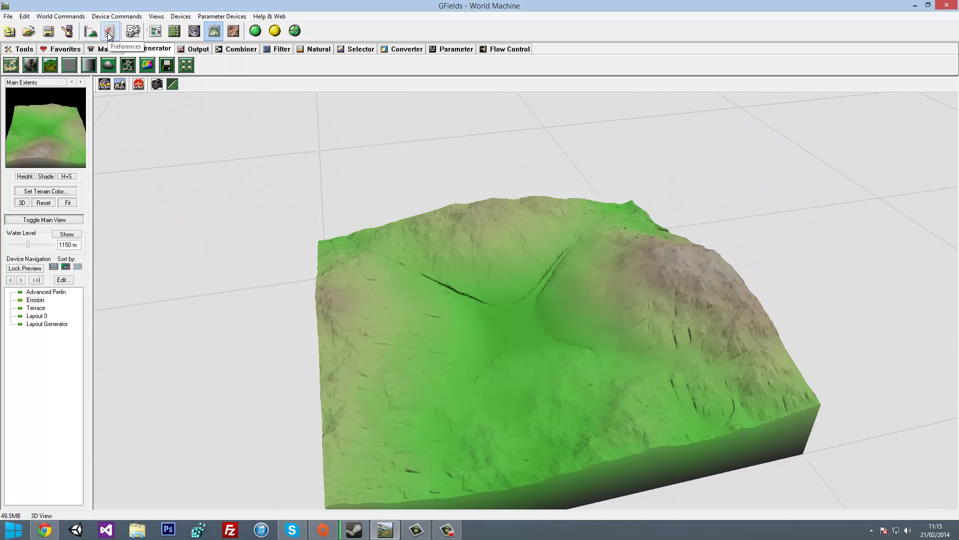
{"action": "left_click", "coordinate": [109, 32]}
Shrink and reposition the Main Extents area in the layout Overview.
{"action": "left_click", "coordinate": [544, 349]}
{"action": "left_click", "coordinate": [174, 31]}
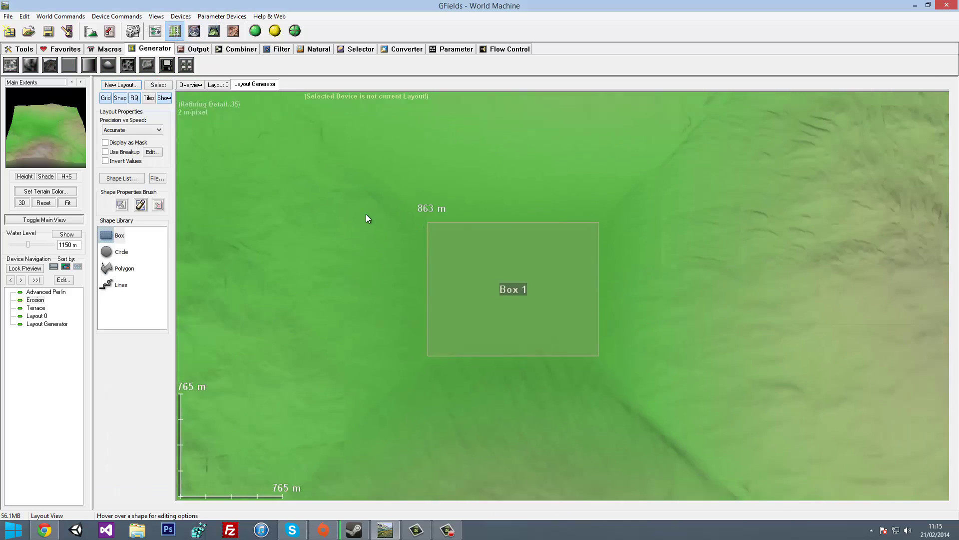
{"action": "scroll", "coordinate": [366, 213], "scroll_direction": "down", "scroll_amount": 3}
{"action": "left_click", "coordinate": [190, 84]}
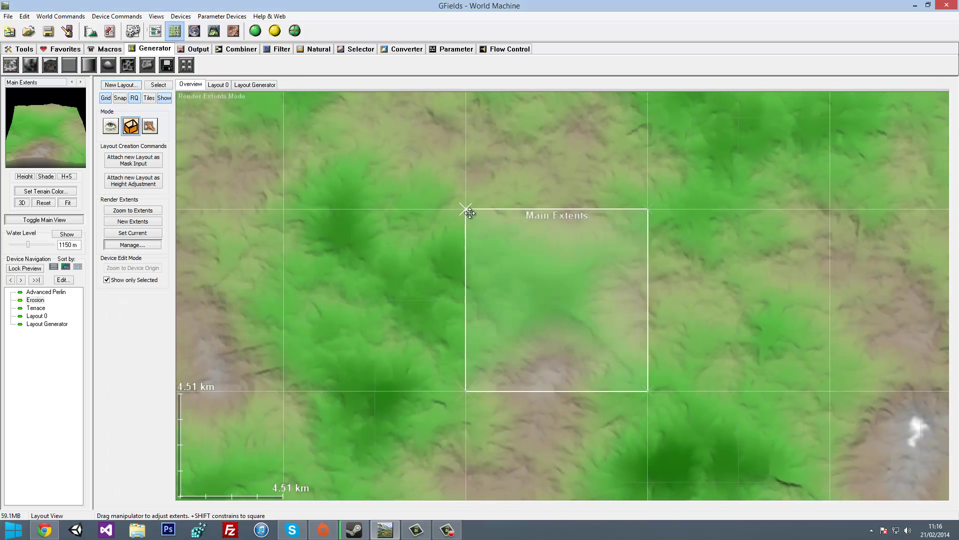
{"action": "left_click_drag", "start_coordinate": [470, 214], "coordinate": [520, 263]}
{"action": "left_click_drag", "start_coordinate": [571, 304], "coordinate": [546, 274]}
Set the Main Extents size to 5 km and move the square into place.
{"action": "double_click", "coordinate": [546, 274]}
{"action": "key", "text": "Escape"}
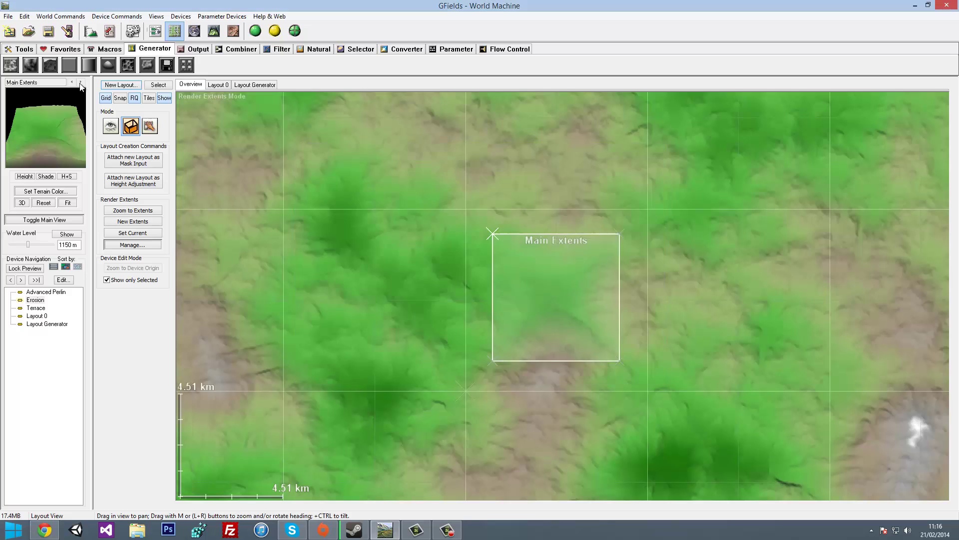
{"action": "left_click", "coordinate": [90, 31]}
{"action": "type", "text": "2"}
{"action": "left_click", "coordinate": [598, 368]}
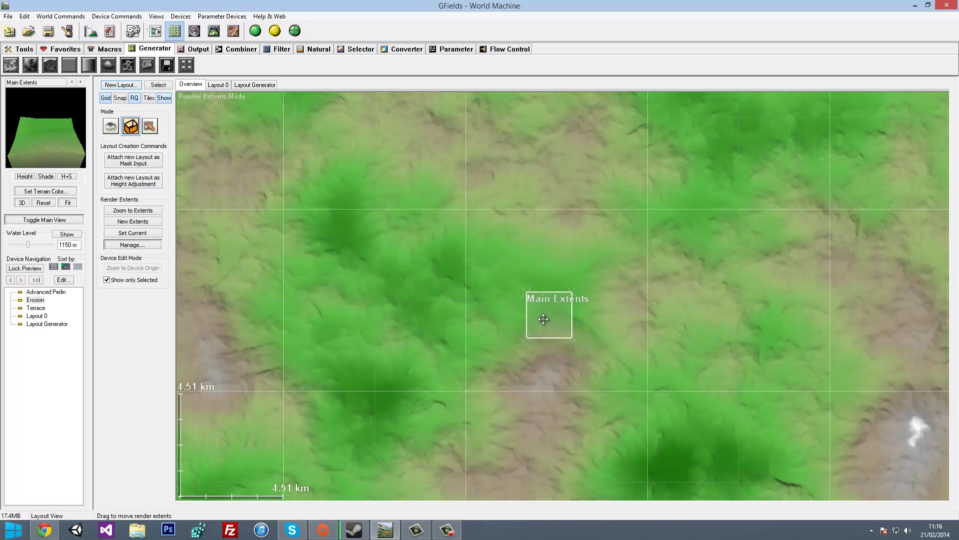
{"action": "double_click", "coordinate": [555, 322]}
{"action": "type", "text": "5"}
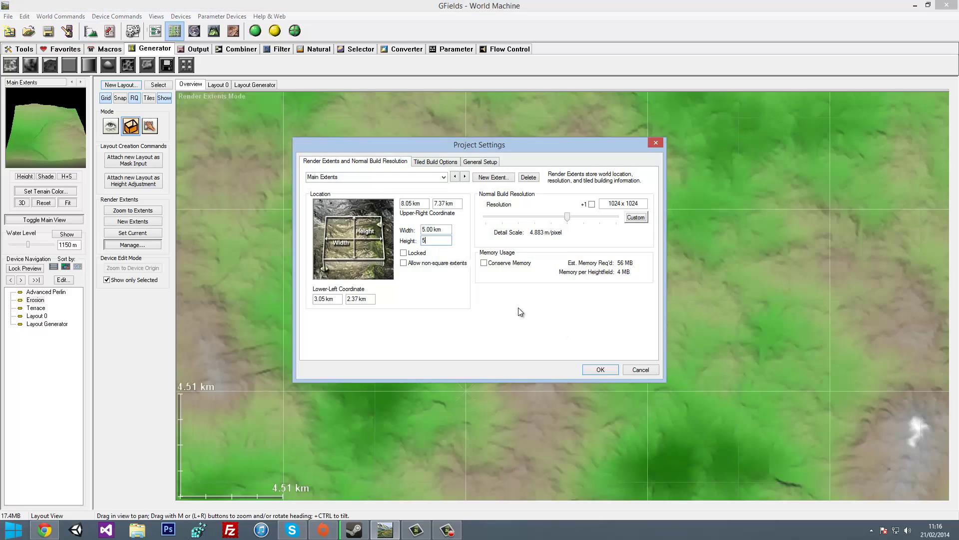
{"action": "key", "text": "Return"}
{"action": "left_click_drag", "start_coordinate": [554, 300], "coordinate": [568, 292]}
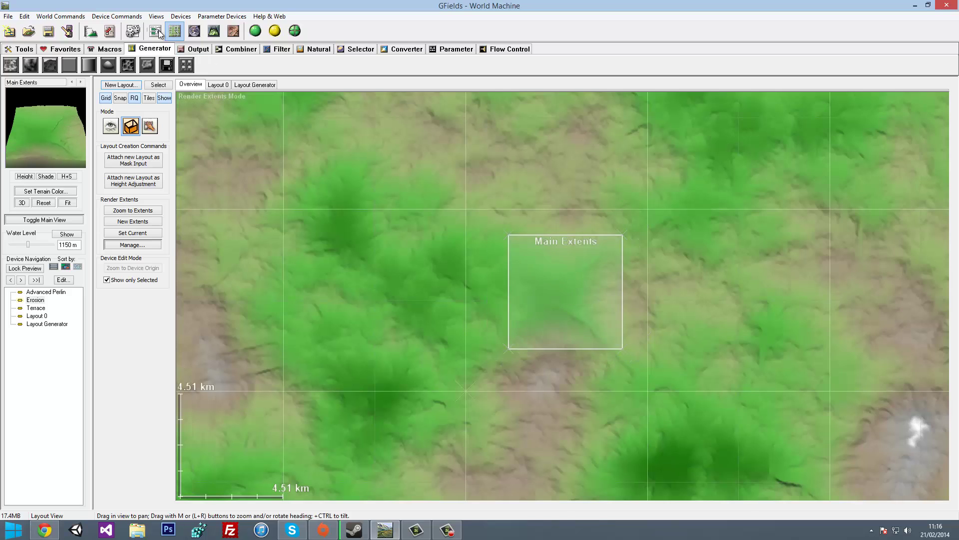
{"action": "left_click", "coordinate": [214, 31]}
{"action": "left_click", "coordinate": [90, 31]}
Build the terrain and tilt the 3D view to look down on the valley.
{"action": "left_click", "coordinate": [600, 369]}
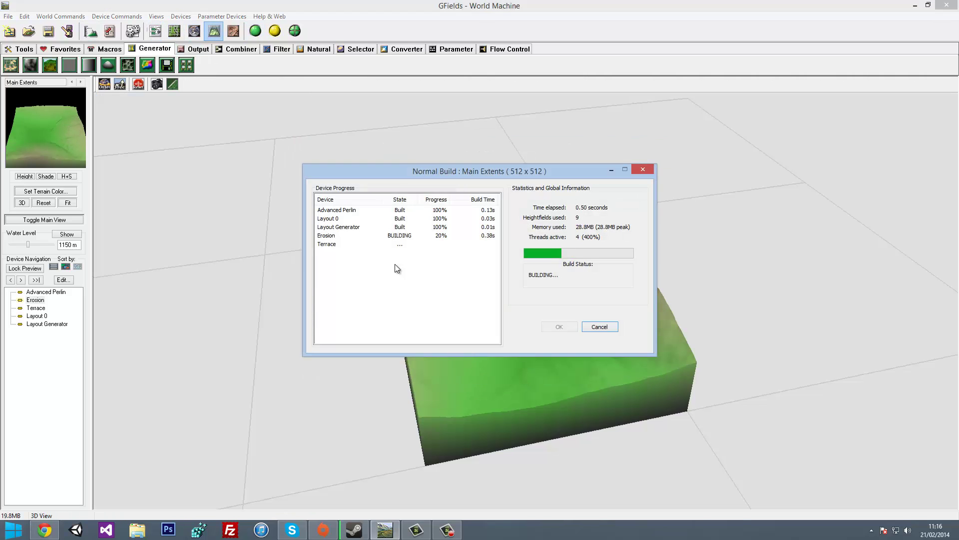
{"action": "scroll", "coordinate": [622, 348], "scroll_direction": "up", "scroll_amount": 5}
{"action": "mouse_move", "coordinate": [621, 343]}
{"action": "left_mouse_down"}
{"action": "mouse_move", "coordinate": [394, 348]}
{"action": "mouse_move", "coordinate": [574, 322]}
{"action": "mouse_move", "coordinate": [421, 368]}
{"action": "mouse_move", "coordinate": [504, 415]}
{"action": "mouse_move", "coordinate": [513, 201]}
{"action": "left_mouse_up"}
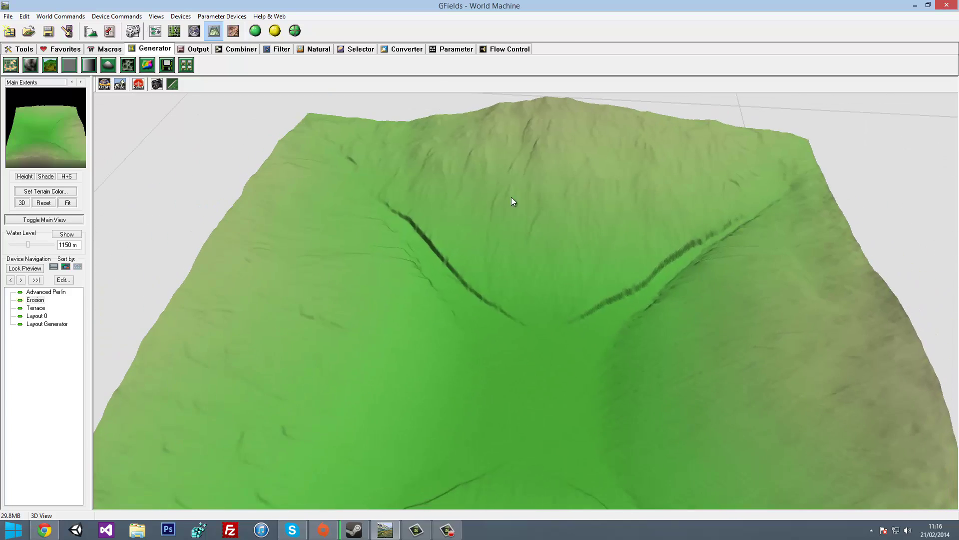
Draw a multi-point Lines shape across the layout's box.
{"action": "left_click", "coordinate": [175, 31]}
{"action": "scroll", "coordinate": [429, 272], "scroll_direction": "up", "scroll_amount": 3}
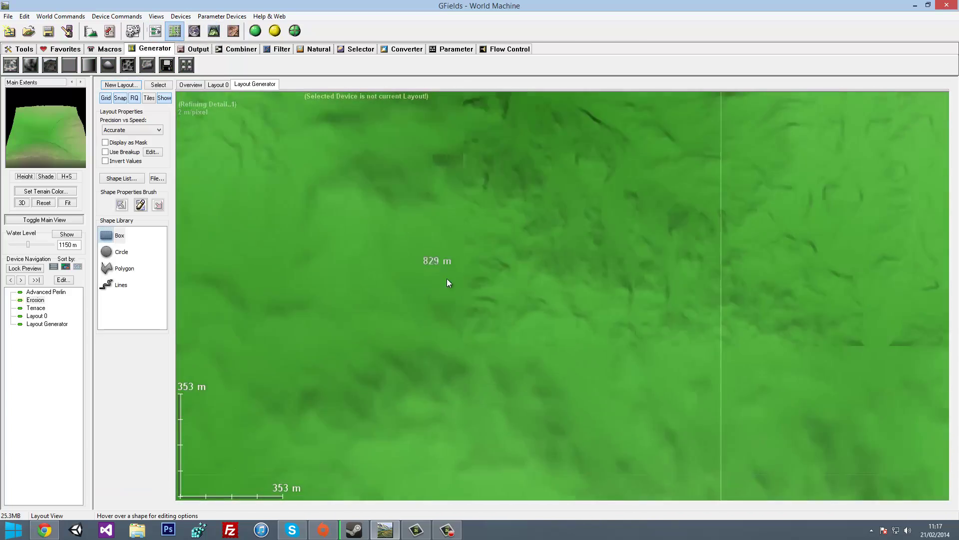
{"action": "scroll", "coordinate": [571, 281], "scroll_direction": "down", "scroll_amount": 3}
{"action": "left_click", "coordinate": [106, 284]}
{"action": "scroll", "coordinate": [349, 223], "scroll_direction": "down", "scroll_amount": 2}
{"action": "left_click_drag", "start_coordinate": [405, 131], "coordinate": [718, 440]}
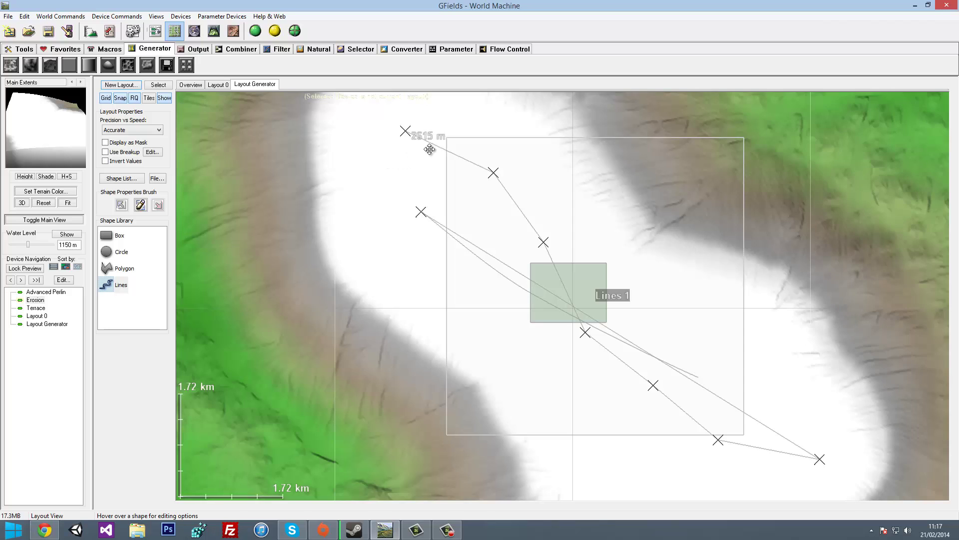
Delete the long extra line and check the terrain from near ground level.
{"action": "left_click", "coordinate": [405, 131]}
{"action": "key", "text": "Delete"}
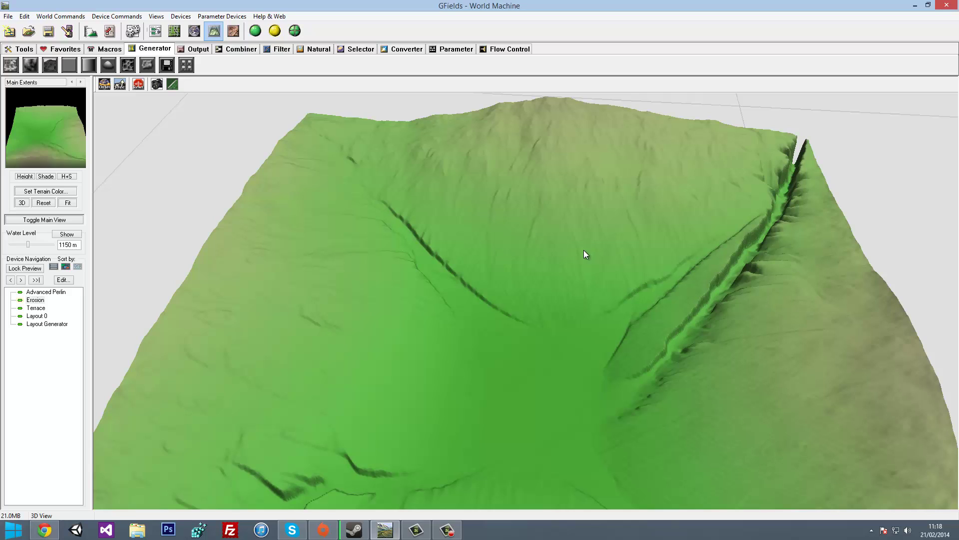
{"action": "mouse_move", "coordinate": [585, 254]}
{"action": "left_mouse_down"}
{"action": "mouse_move", "coordinate": [606, 367]}
{"action": "mouse_move", "coordinate": [247, 343]}
{"action": "mouse_move", "coordinate": [216, 315]}
{"action": "mouse_move", "coordinate": [353, 413]}
{"action": "mouse_move", "coordinate": [614, 347]}
{"action": "mouse_move", "coordinate": [324, 400]}
{"action": "mouse_move", "coordinate": [280, 373]}
{"action": "mouse_move", "coordinate": [653, 379]}
{"action": "mouse_move", "coordinate": [609, 367]}
{"action": "left_mouse_up"}
Load the Sharpen (pro) macro and wire it to Terrace's output.
{"action": "left_click", "coordinate": [156, 31]}
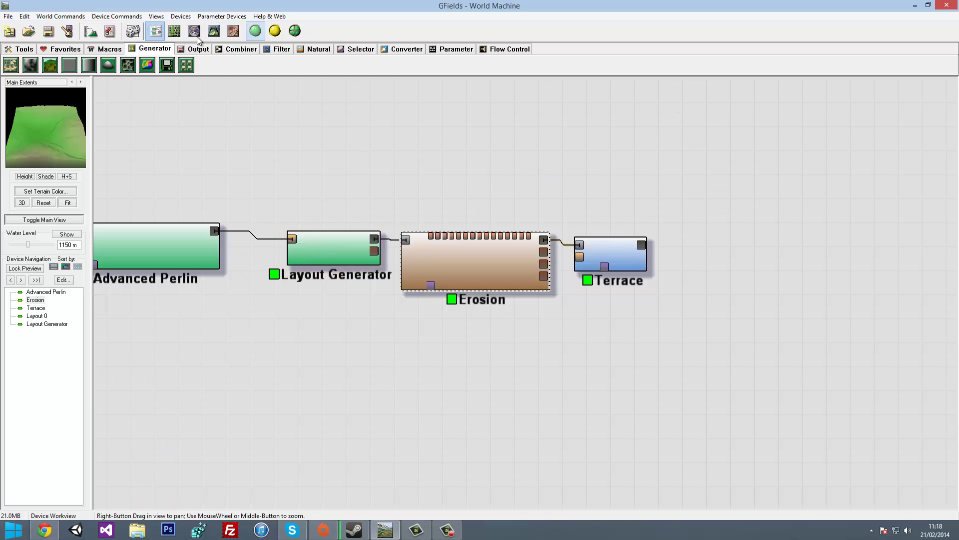
{"action": "left_click", "coordinate": [156, 31]}
{"action": "left_click", "coordinate": [105, 49]}
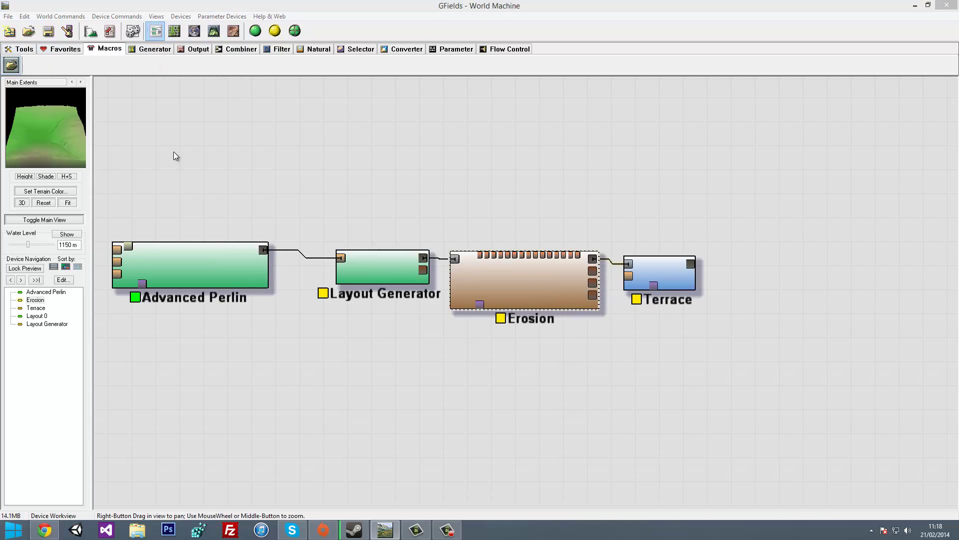
{"action": "left_click", "coordinate": [384, 295]}
{"action": "left_click", "coordinate": [492, 361]}
{"action": "left_click", "coordinate": [554, 395]}
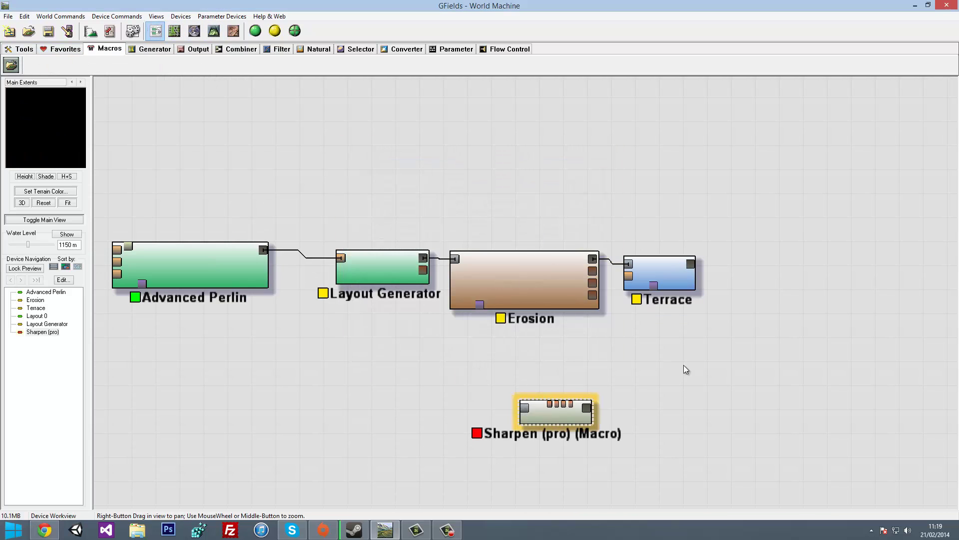
{"action": "left_click_drag", "start_coordinate": [565, 399], "coordinate": [779, 284]}
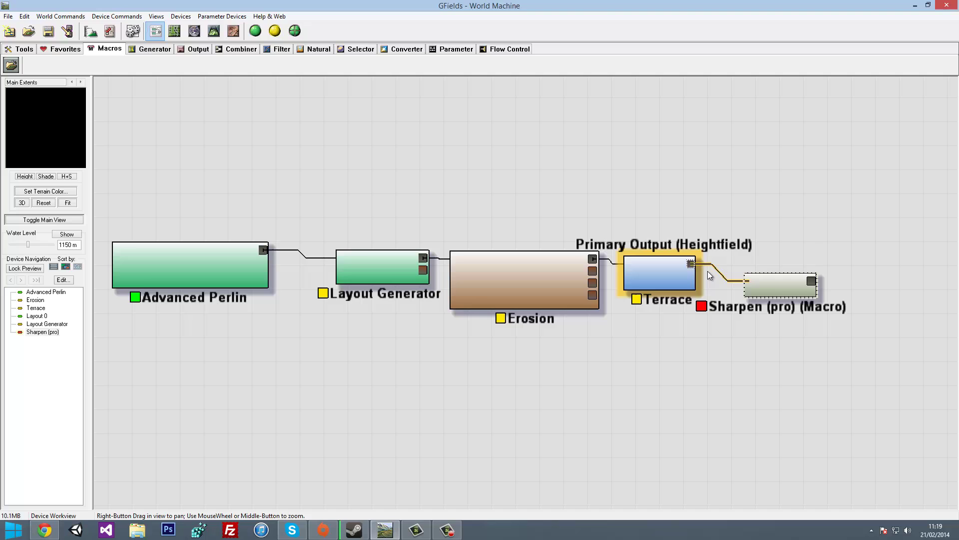
Give Terrace 26 terraces, shape 0.53062 and layering 8, then rebuild in 3D.
{"action": "left_click", "coordinate": [213, 31]}
{"action": "mouse_move", "coordinate": [549, 331]}
{"action": "left_mouse_down"}
{"action": "mouse_move", "coordinate": [480, 263]}
{"action": "mouse_move", "coordinate": [199, 45]}
{"action": "left_mouse_up"}
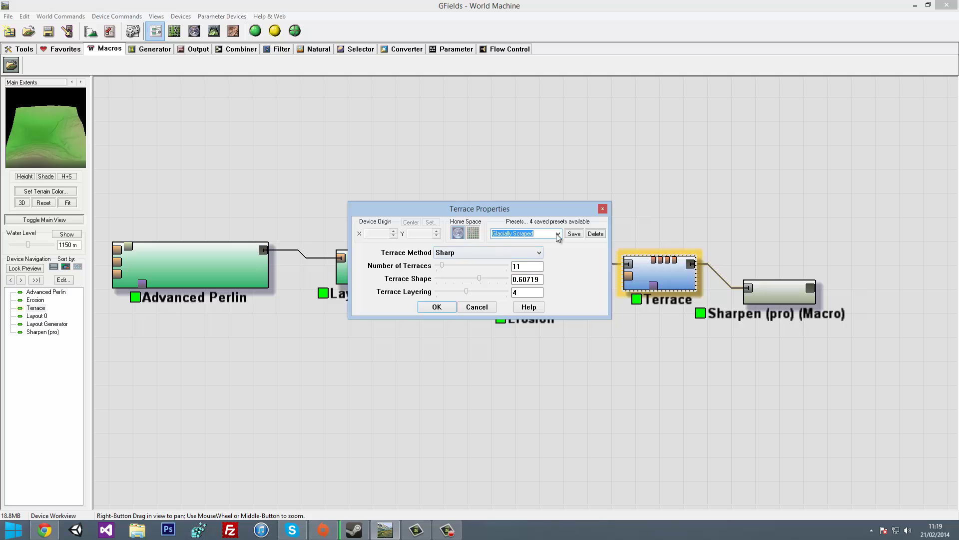
{"action": "left_click", "coordinate": [558, 233]}
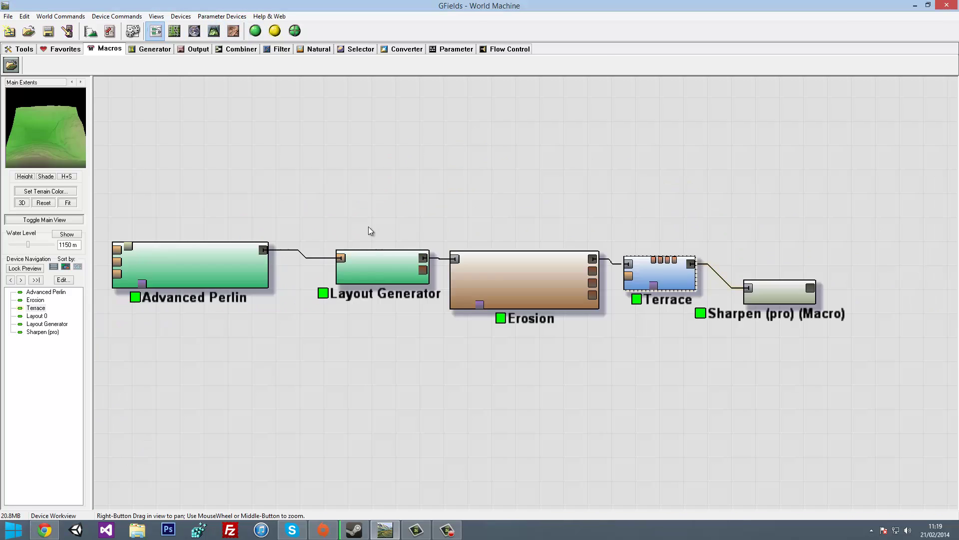
{"action": "left_click_drag", "start_coordinate": [487, 278], "coordinate": [460, 278]}
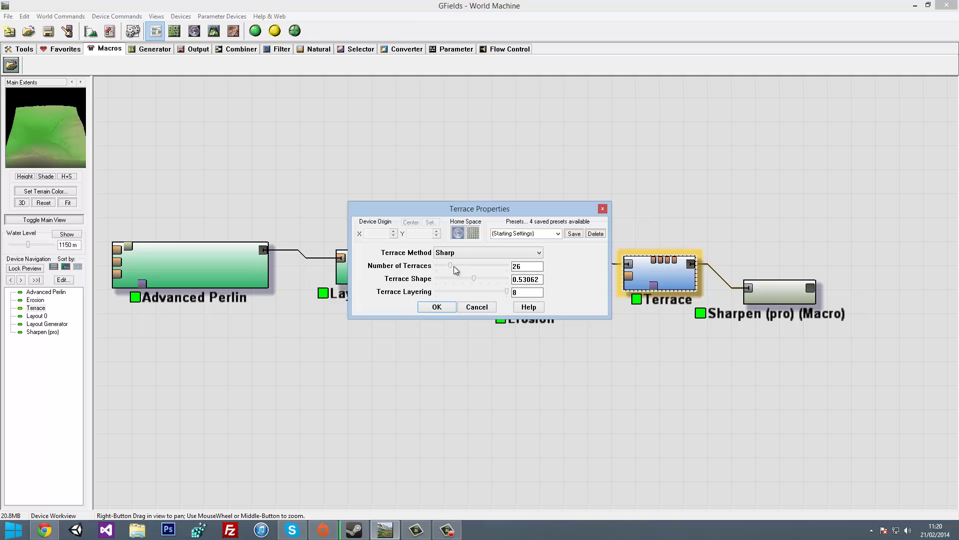
{"action": "left_click", "coordinate": [437, 306]}
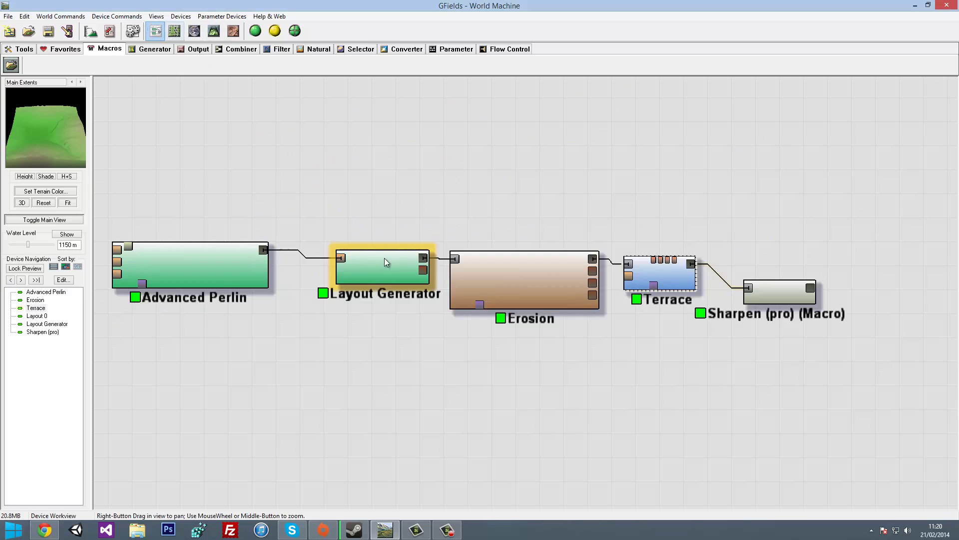
Duplicate the Erosion device and insert the copy between Terrace and Sharpen (pro).
{"action": "left_click", "coordinate": [398, 285]}
{"action": "key", "text": "ctrl+c"}
{"action": "key", "text": "ctrl+v"}
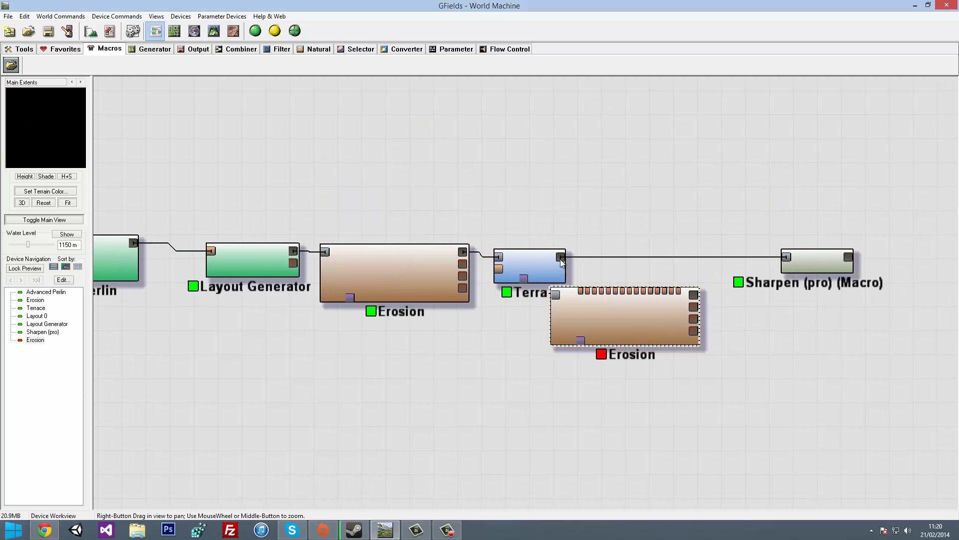
{"action": "left_click_drag", "start_coordinate": [625, 315], "coordinate": [674, 276]}
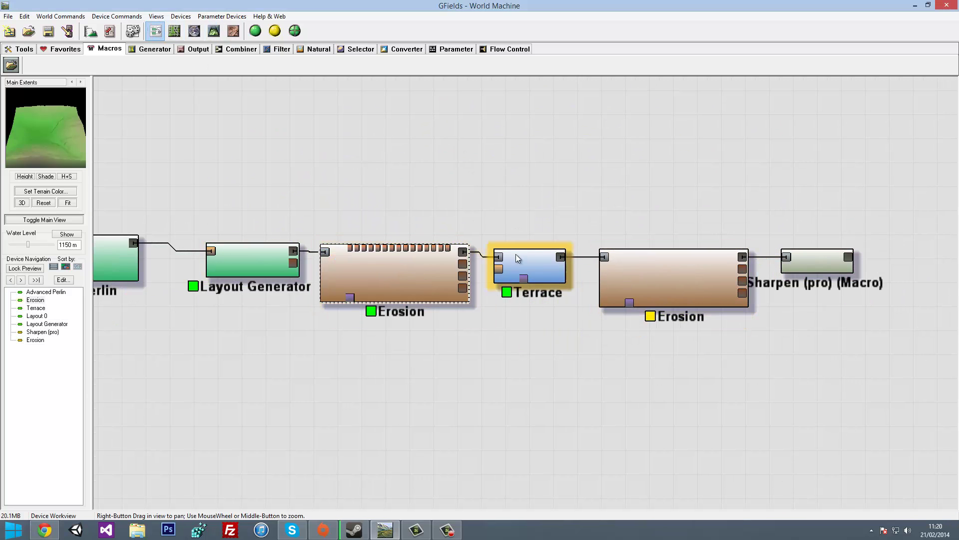
Preview the build in 3D, then apply Sharpen (pro) strength 0.4375, balance 0.6875, radius 17.
{"action": "left_click", "coordinate": [214, 31]}
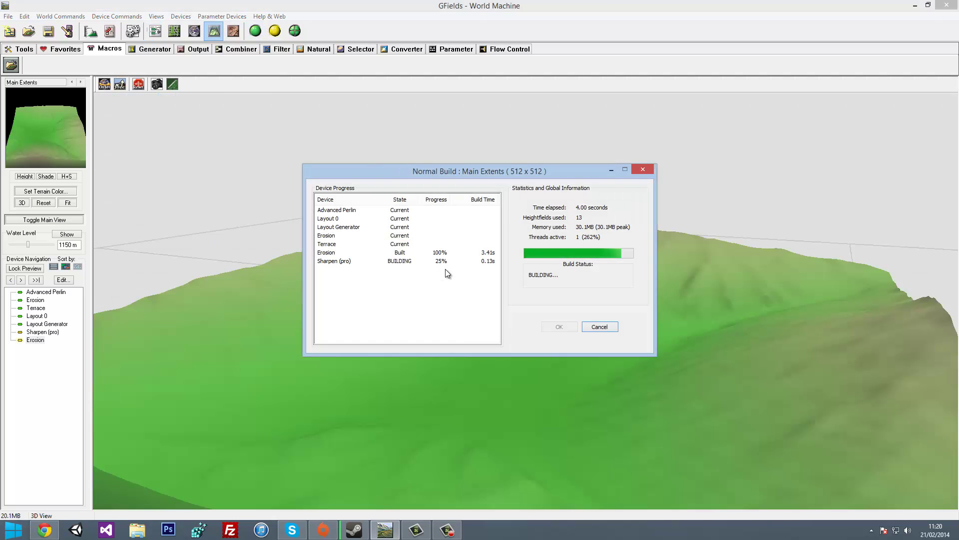
{"action": "key", "text": "space"}
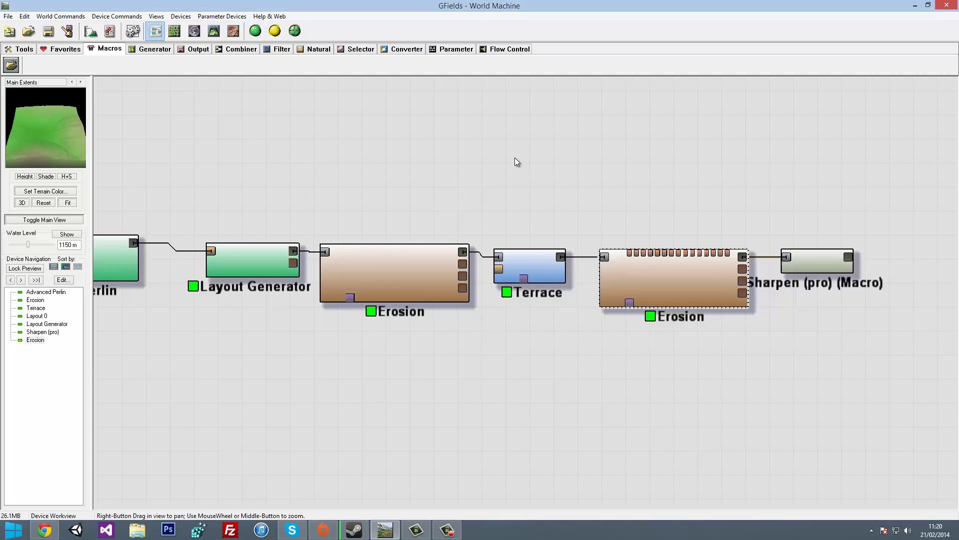
{"action": "double_click", "coordinate": [639, 273]}
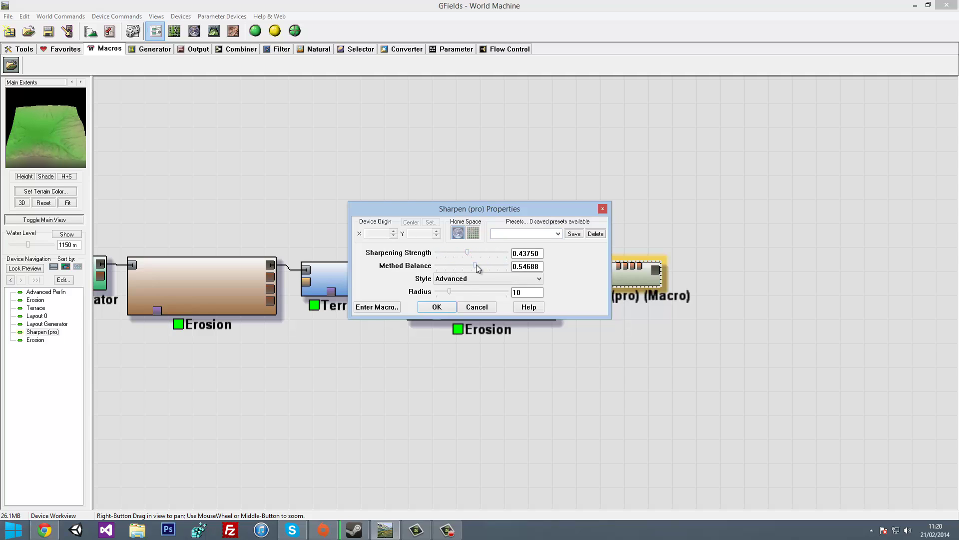
{"action": "left_click", "coordinate": [436, 307]}
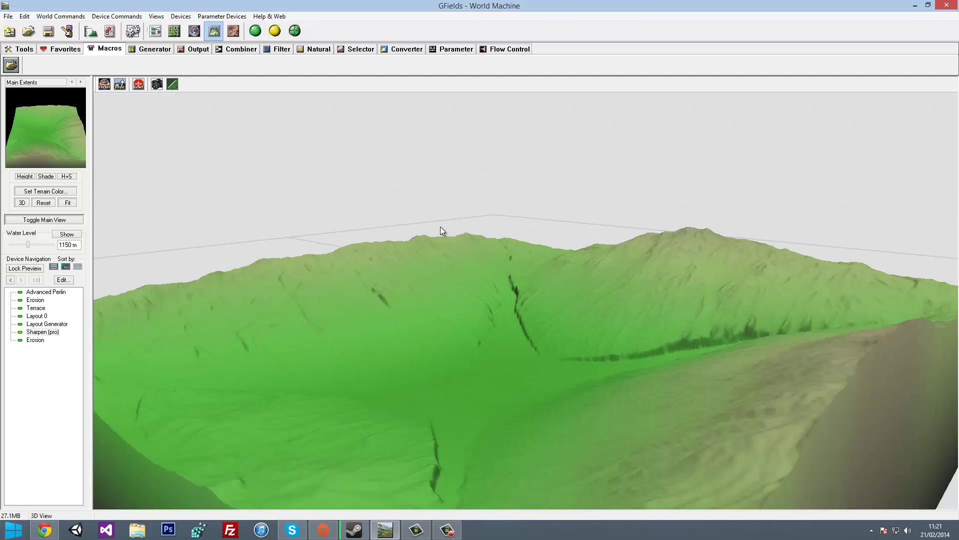
Replace Layout 0 with a Coastal Overlay macro fed by Sharpen and feeding an Overlay View.
{"action": "key", "text": "Delete"}
{"action": "scroll", "coordinate": [365, 316], "scroll_direction": "up", "scroll_amount": 2}
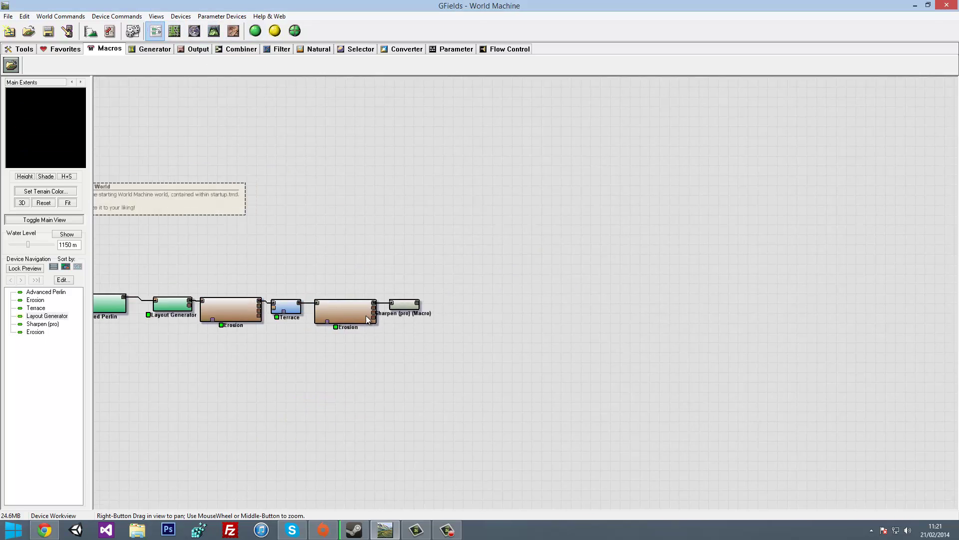
{"action": "scroll", "coordinate": [366, 316], "scroll_direction": "up", "scroll_amount": 2}
{"action": "left_click", "coordinate": [11, 65]}
{"action": "left_click", "coordinate": [502, 369]}
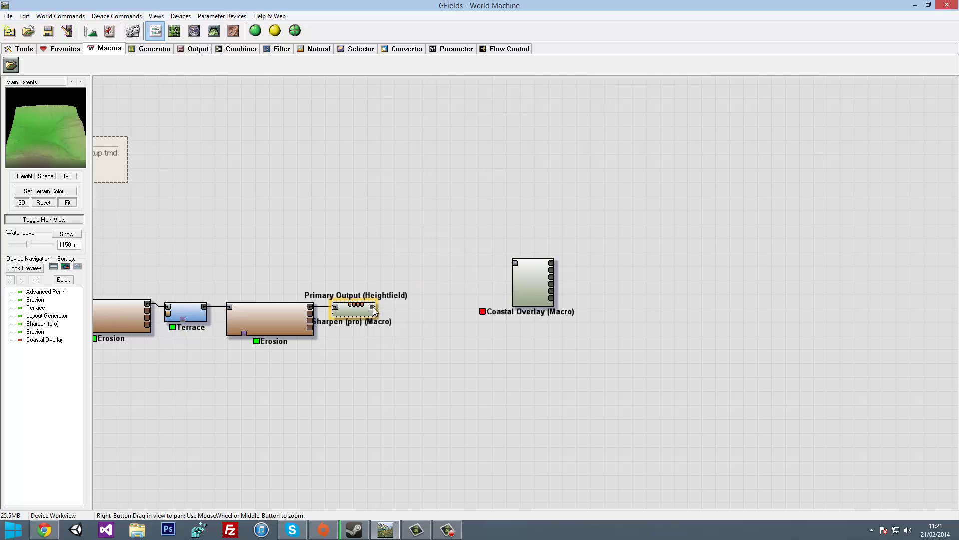
{"action": "mouse_move", "coordinate": [371, 307]}
{"action": "left_mouse_down"}
{"action": "mouse_move", "coordinate": [515, 263]}
{"action": "mouse_move", "coordinate": [436, 326]}
{"action": "mouse_move", "coordinate": [588, 291]}
{"action": "left_mouse_up"}
{"action": "left_click", "coordinate": [89, 65]}
{"action": "left_click", "coordinate": [605, 296]}
{"action": "left_click_drag", "start_coordinate": [455, 307], "coordinate": [588, 298]}
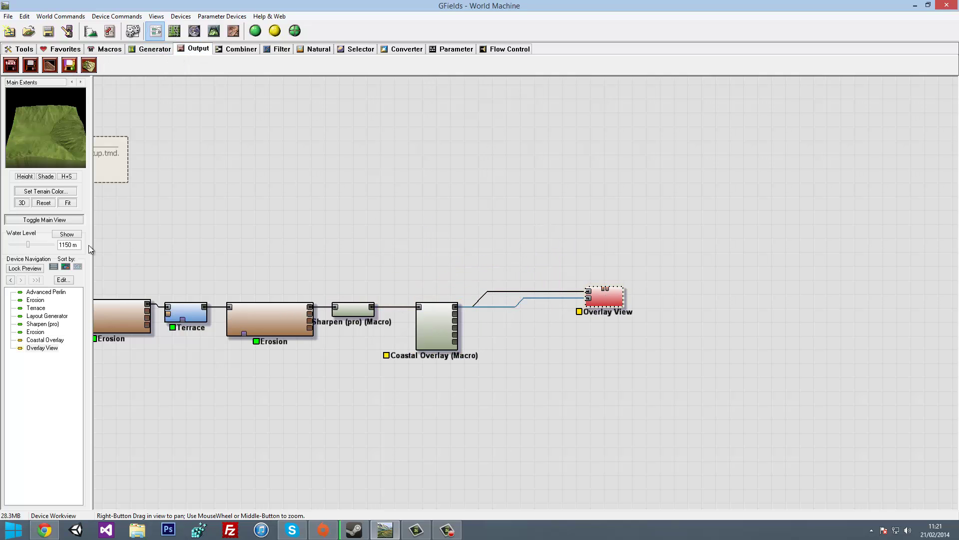
Raise Coastal Overlay's Max Cliff Slope to about 0.578 and build the coloured terrain.
{"action": "double_click", "coordinate": [447, 315]}
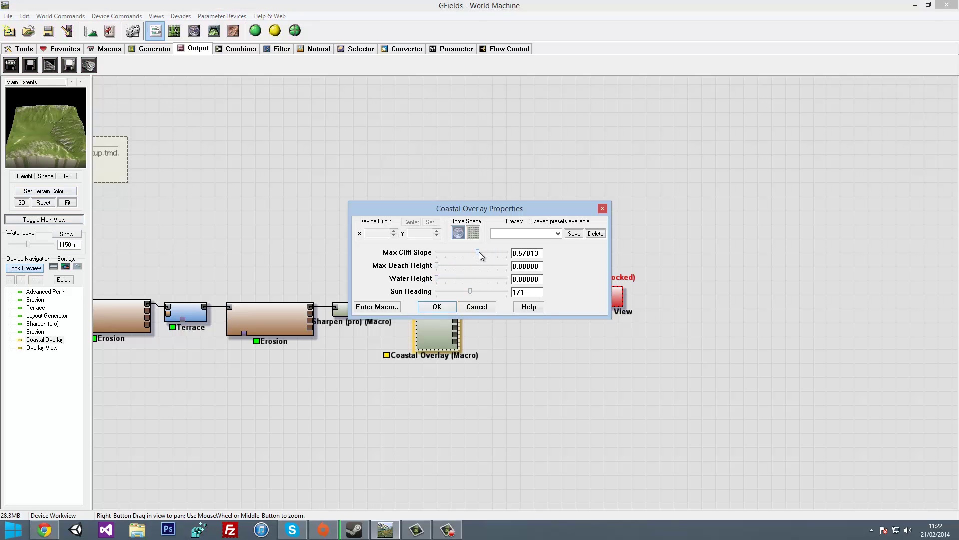
{"action": "left_click_drag", "start_coordinate": [481, 255], "coordinate": [484, 255]}
{"action": "left_click", "coordinate": [436, 306]}
{"action": "key", "text": "F4"}
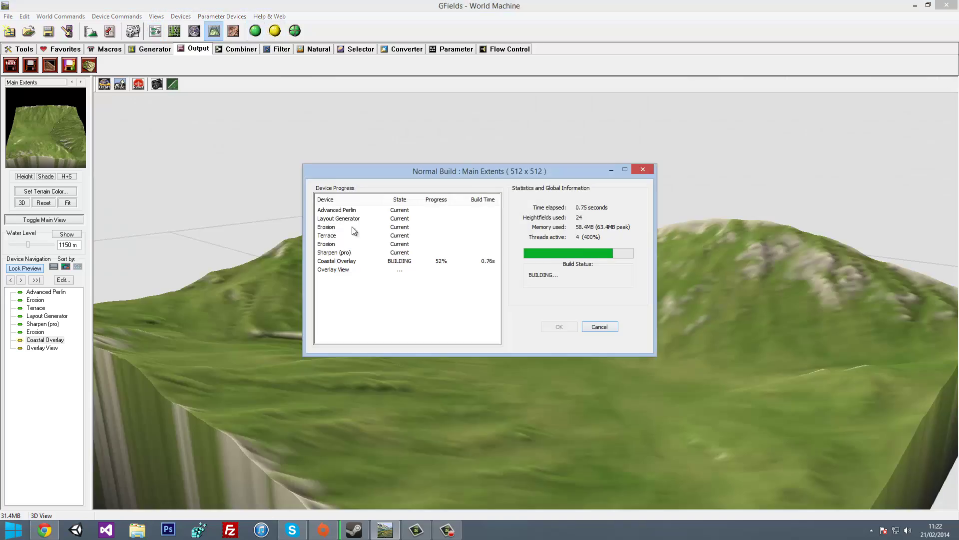
{"action": "mouse_move", "coordinate": [354, 230]}
{"action": "left_mouse_down"}
{"action": "mouse_move", "coordinate": [466, 349]}
{"action": "mouse_move", "coordinate": [643, 311]}
{"action": "mouse_move", "coordinate": [447, 326]}
{"action": "mouse_move", "coordinate": [197, 363]}
{"action": "mouse_move", "coordinate": [183, 307]}
{"action": "mouse_move", "coordinate": [488, 355]}
{"action": "mouse_move", "coordinate": [460, 337]}
{"action": "mouse_move", "coordinate": [379, 350]}
{"action": "left_mouse_up"}
{"action": "key", "text": "F3"}
{"action": "key", "text": "F2"}
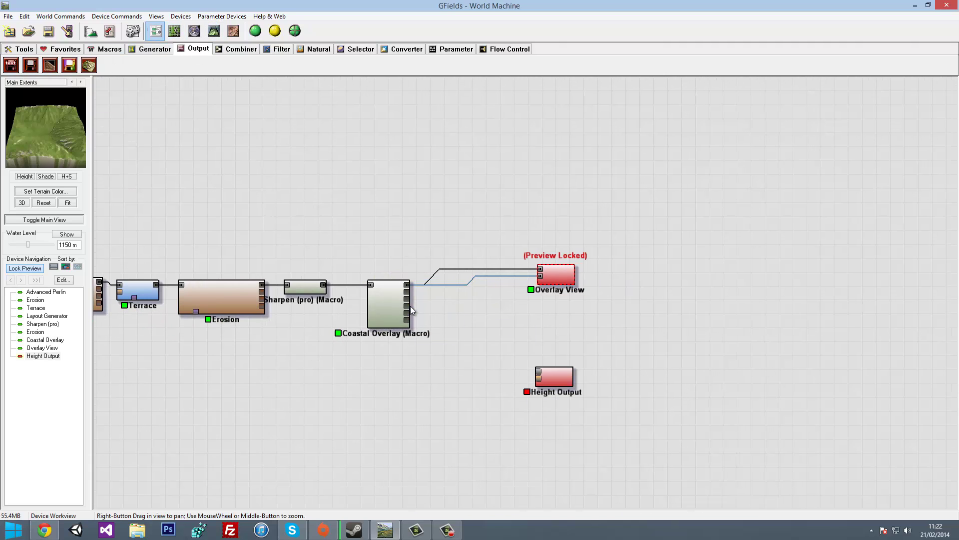
Add Bitmap Outputs below Coastal Overlay, wire in its ambient occlusion, and set the upper output file.
{"action": "mouse_move", "coordinate": [400, 344]}
{"action": "left_mouse_down"}
{"action": "mouse_move", "coordinate": [477, 380]}
{"action": "mouse_move", "coordinate": [479, 419]}
{"action": "left_mouse_up"}
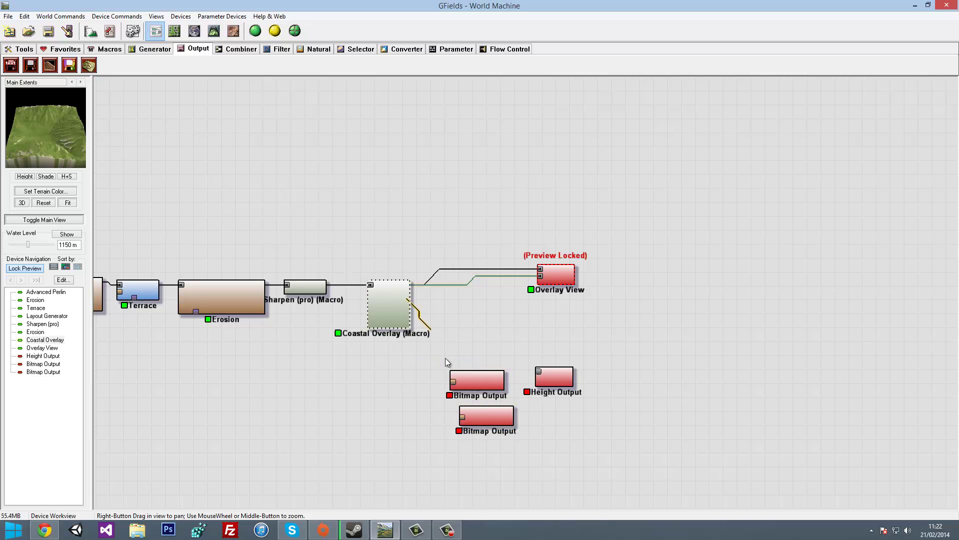
{"action": "left_click_drag", "start_coordinate": [453, 381], "coordinate": [406, 298]}
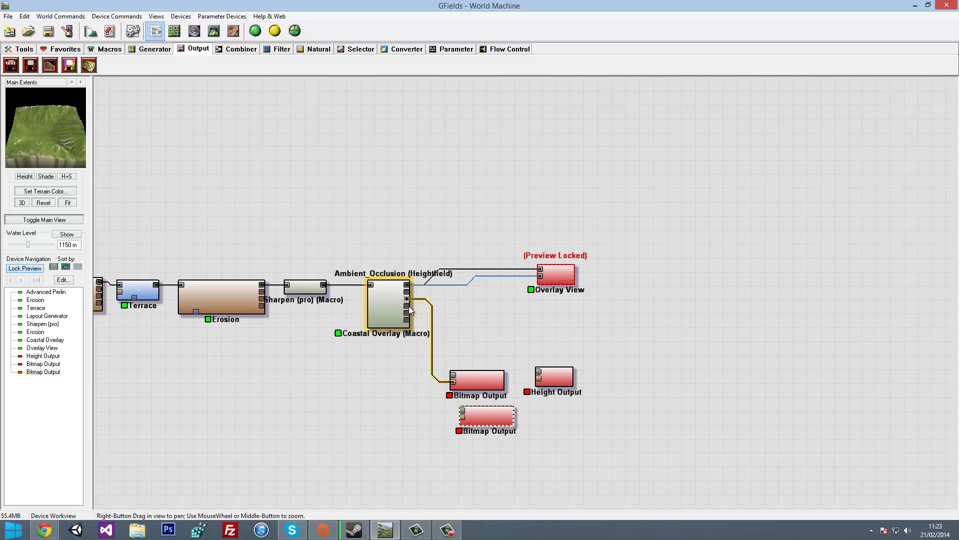
{"action": "double_click", "coordinate": [470, 386]}
{"action": "left_click", "coordinate": [471, 235]}
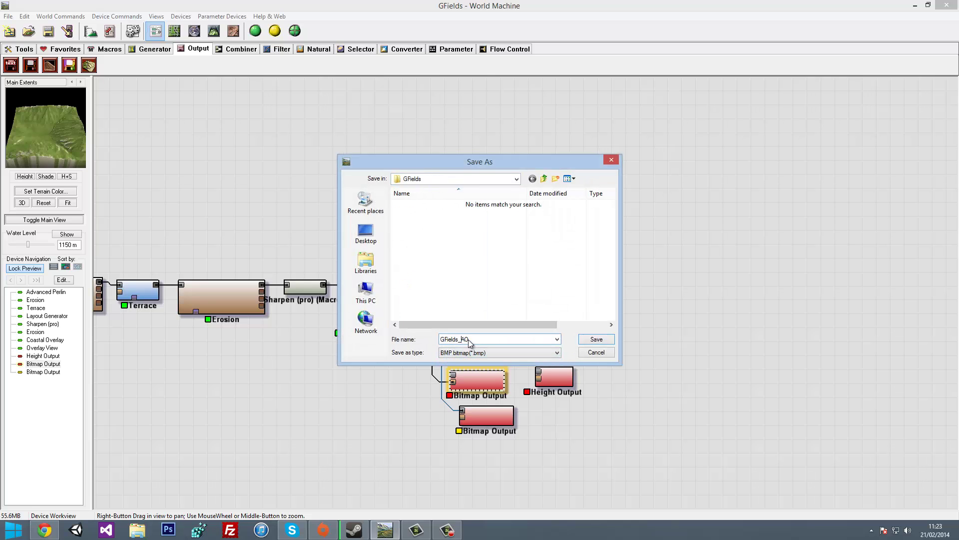
{"action": "key", "text": "Return"}
{"action": "left_click", "coordinate": [437, 327]}
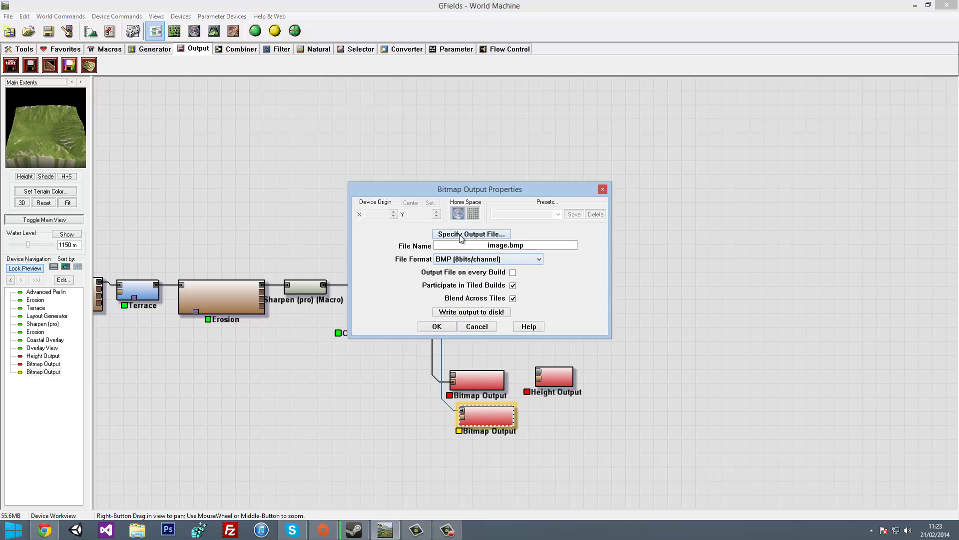
Name the lower Bitmap Output's file 'occlusion'.
{"action": "left_click", "coordinate": [461, 234]}
{"action": "type", "text": "occlusion"}
{"action": "key", "text": "Return"}
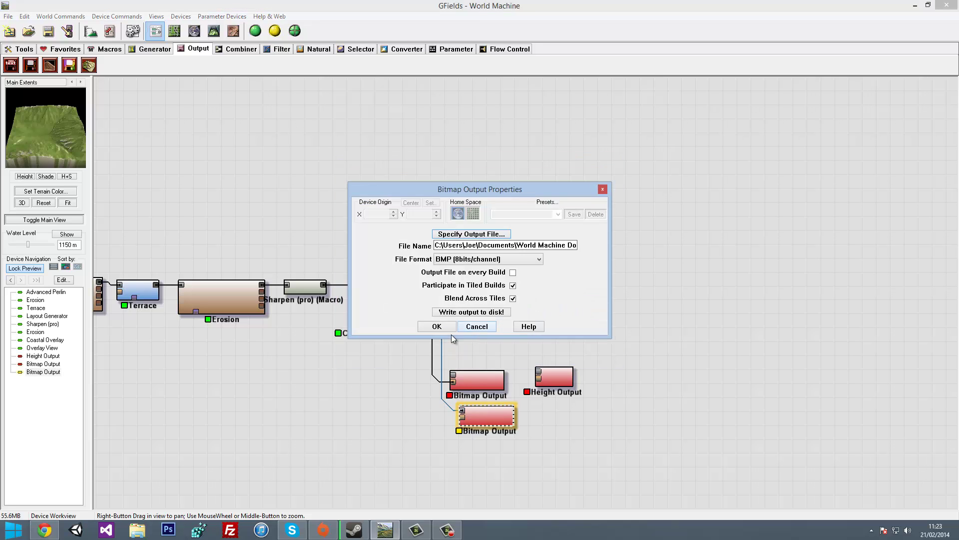
{"action": "left_click", "coordinate": [436, 327]}
Set the Height Output to save GFields_hm in RAW16 format.
{"action": "double_click", "coordinate": [554, 377]}
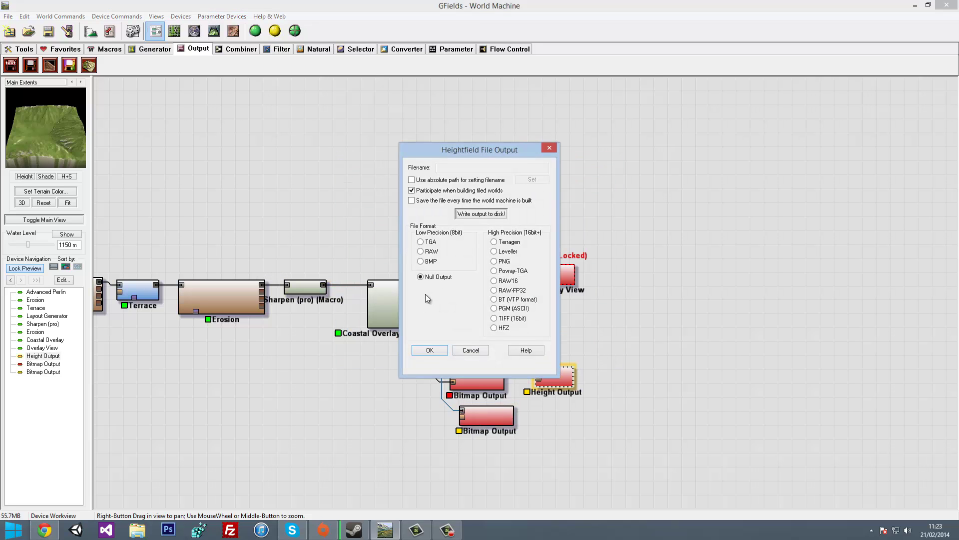
{"action": "left_click", "coordinate": [493, 281]}
{"action": "key", "text": "Return"}
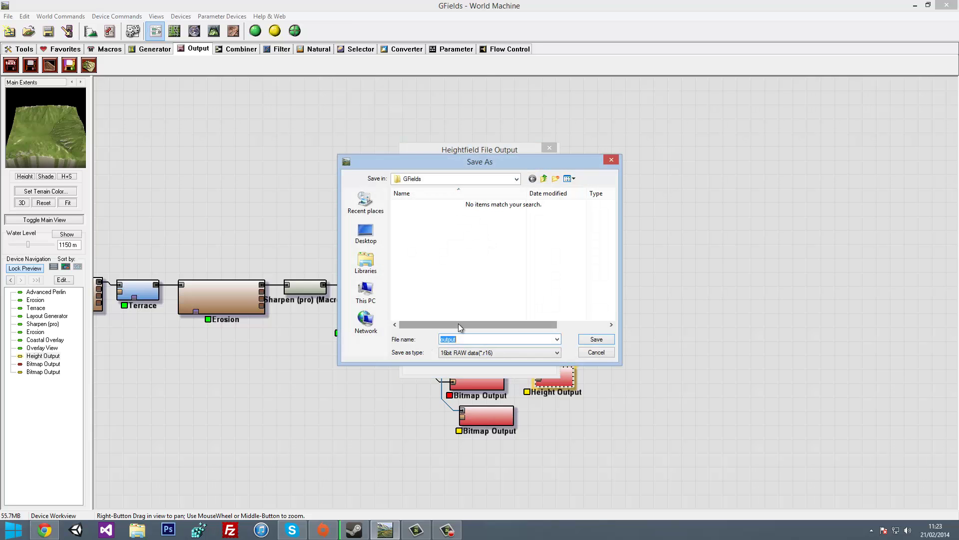
{"action": "type", "text": "GFields_hm"}
{"action": "key", "text": "Return"}
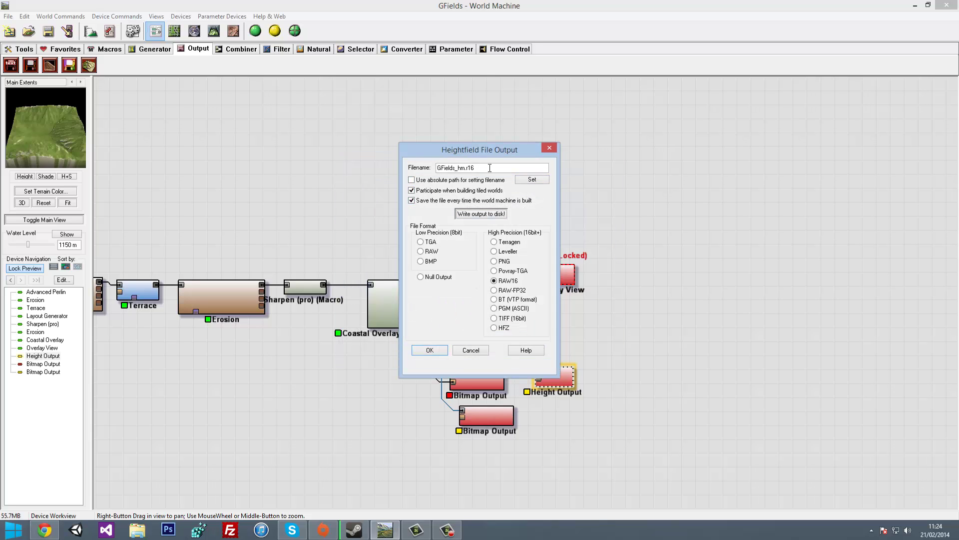
{"action": "left_click", "coordinate": [430, 350]}
{"action": "left_click", "coordinate": [90, 31]}
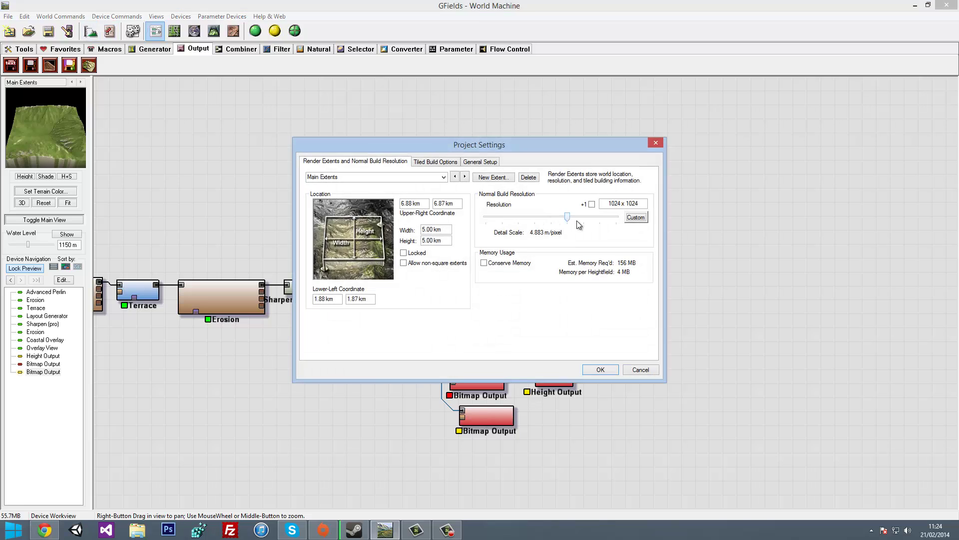
Confirm the 2048 x 2048 build resolution and start the full terrain build.
{"action": "key", "text": "Return"}
{"action": "left_click", "coordinate": [255, 31]}
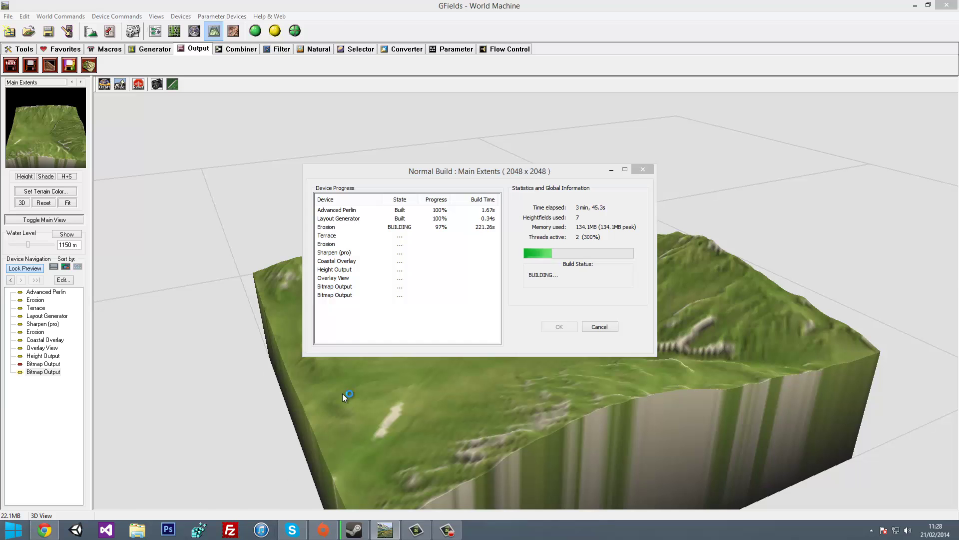
{"action": "key", "text": "alt+Tab"}
{"action": "key", "text": "alt+Tab"}
Bring up iTunes and shrink it to the taskbar mini player.
{"action": "left_click", "coordinate": [261, 530]}
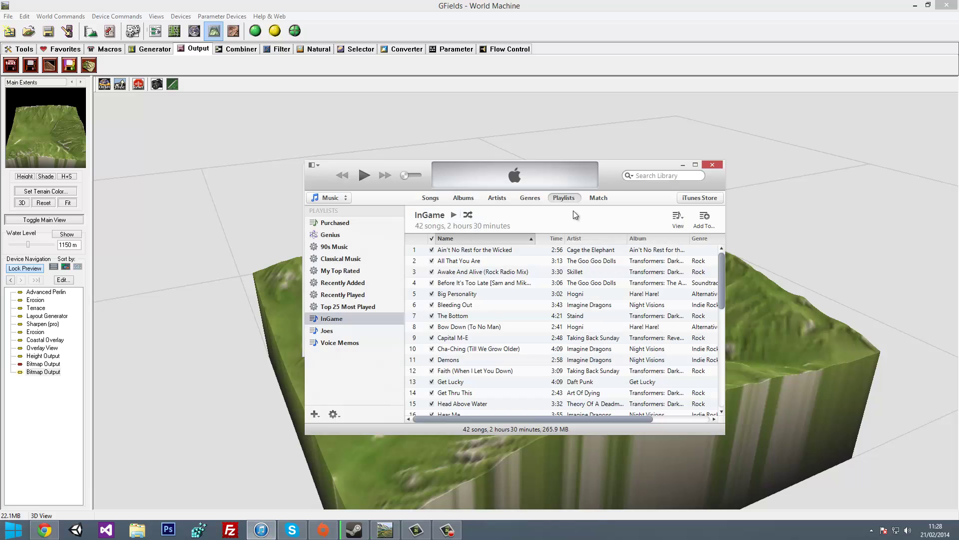
{"action": "left_click", "coordinate": [684, 165]}
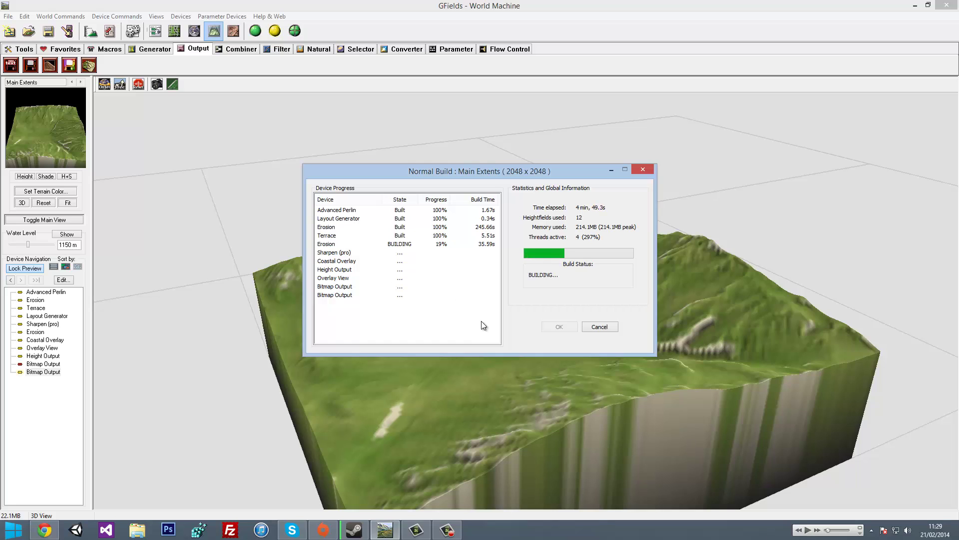
{"action": "left_click", "coordinate": [872, 531]}
{"action": "left_click", "coordinate": [872, 530]}
{"action": "right_click", "coordinate": [863, 464]}
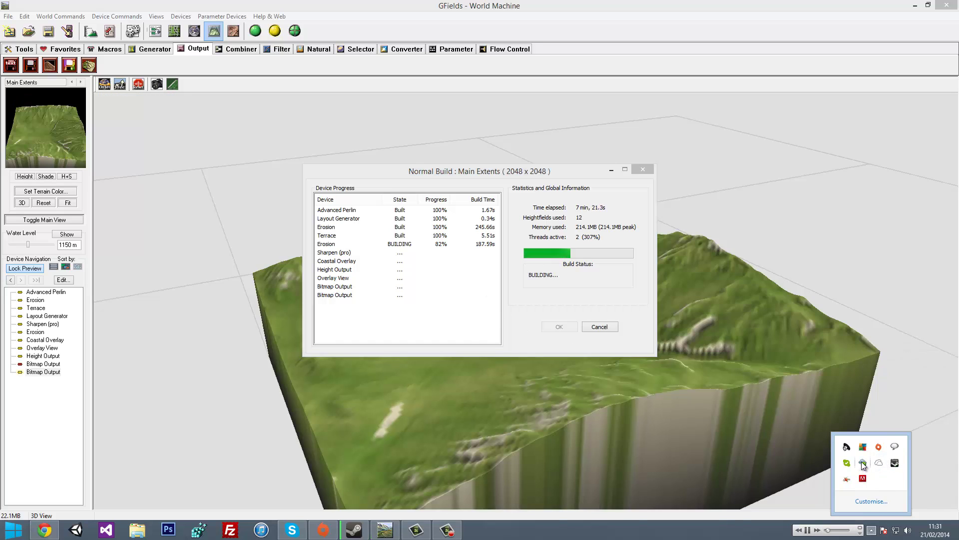
{"action": "left_click", "coordinate": [419, 337]}
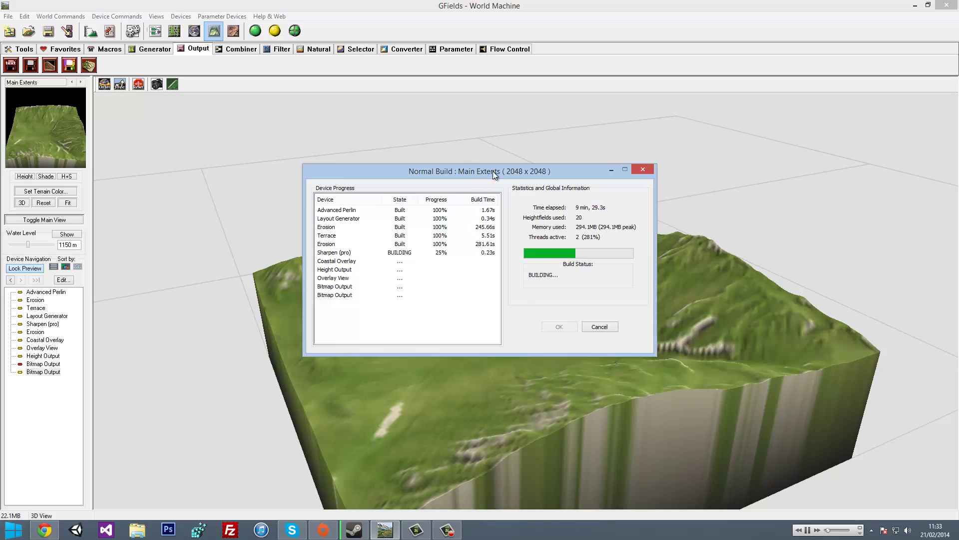
Drag the Normal Build progress window to the top-left corner, clear of the 3D terrain.
{"action": "mouse_move", "coordinate": [492, 171]}
{"action": "left_mouse_down"}
{"action": "mouse_move", "coordinate": [774, 379]}
{"action": "mouse_move", "coordinate": [484, 160]}
{"action": "mouse_move", "coordinate": [260, 101]}
{"action": "mouse_move", "coordinate": [216, 10]}
{"action": "left_mouse_up"}
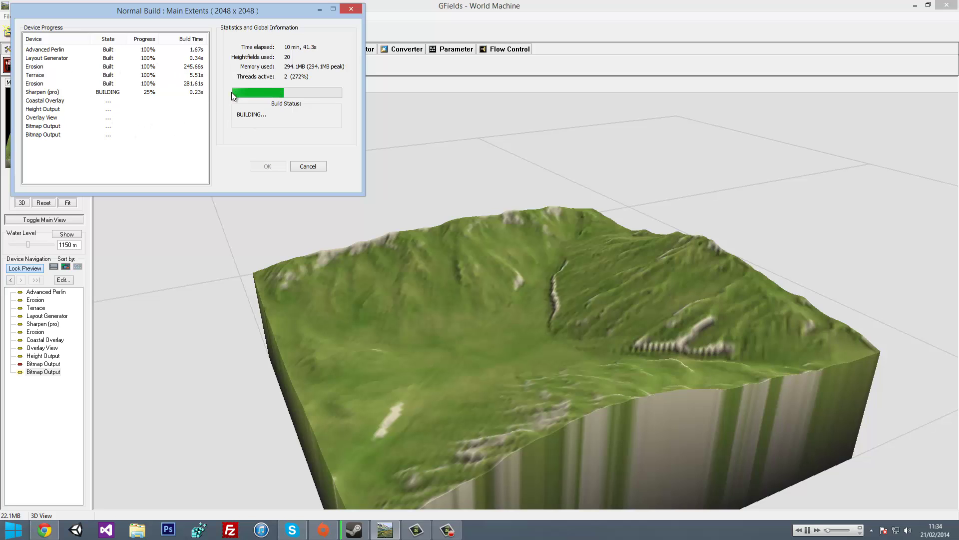
{"action": "left_click_drag", "start_coordinate": [249, 15], "coordinate": [271, 31]}
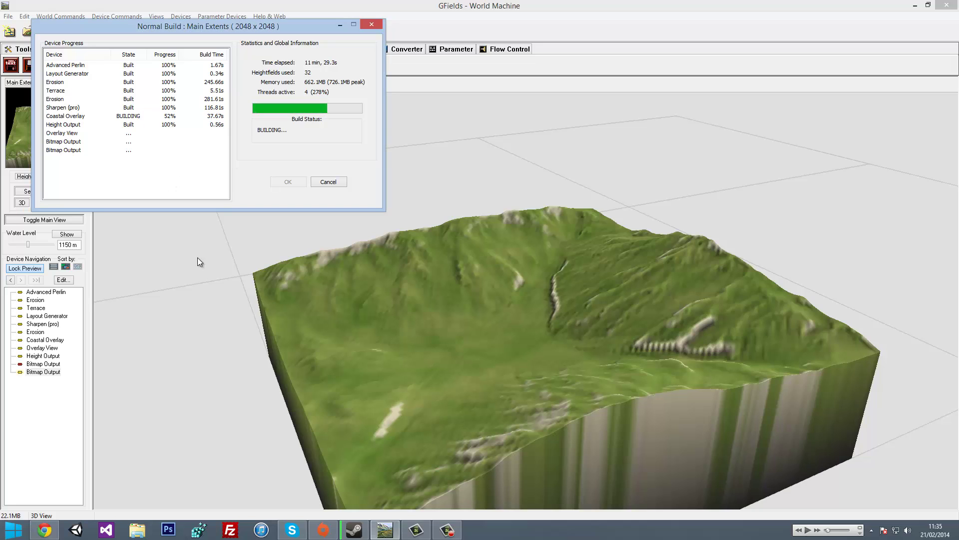
Browse in File Explorer to Documents > World Machine Documents > GFields.
{"action": "left_click", "coordinate": [137, 530]}
{"action": "left_click", "coordinate": [52, 270]}
{"action": "scroll", "coordinate": [158, 232], "scroll_direction": "down", "scroll_amount": 10}
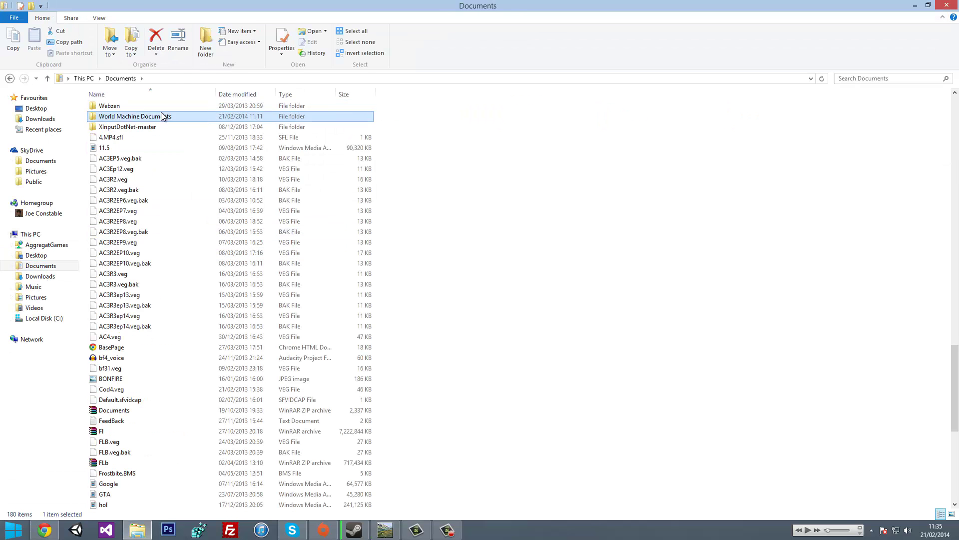
{"action": "double_click", "coordinate": [165, 119]}
{"action": "double_click", "coordinate": [141, 152]}
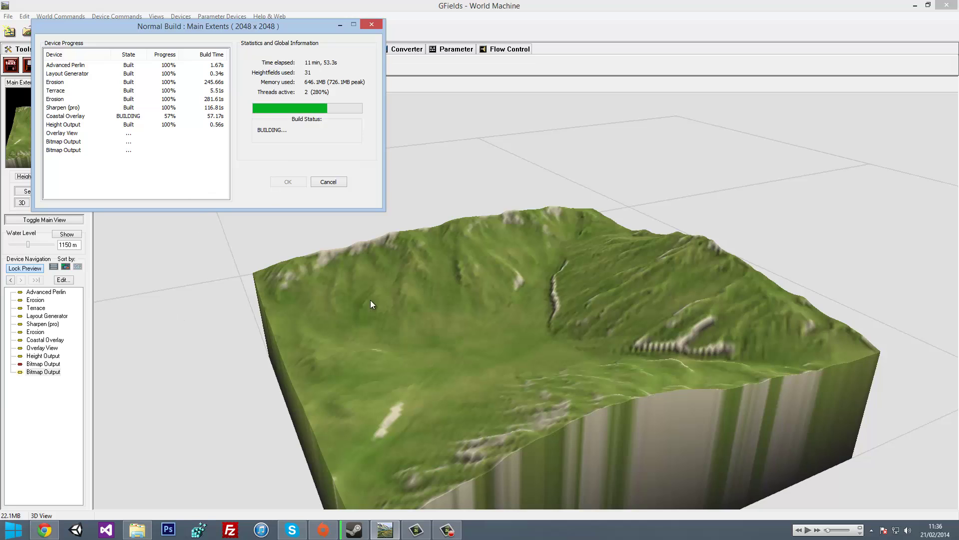
Close the finished build report and return to the GFields folder window.
{"action": "left_click_drag", "start_coordinate": [184, 30], "coordinate": [252, 89]}
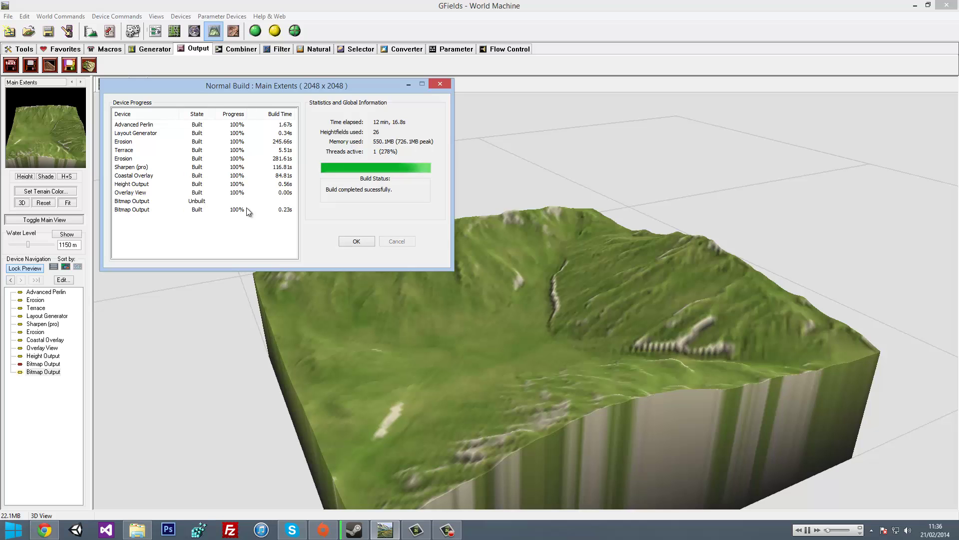
{"action": "left_click", "coordinate": [356, 241]}
{"action": "left_click", "coordinate": [136, 530]}
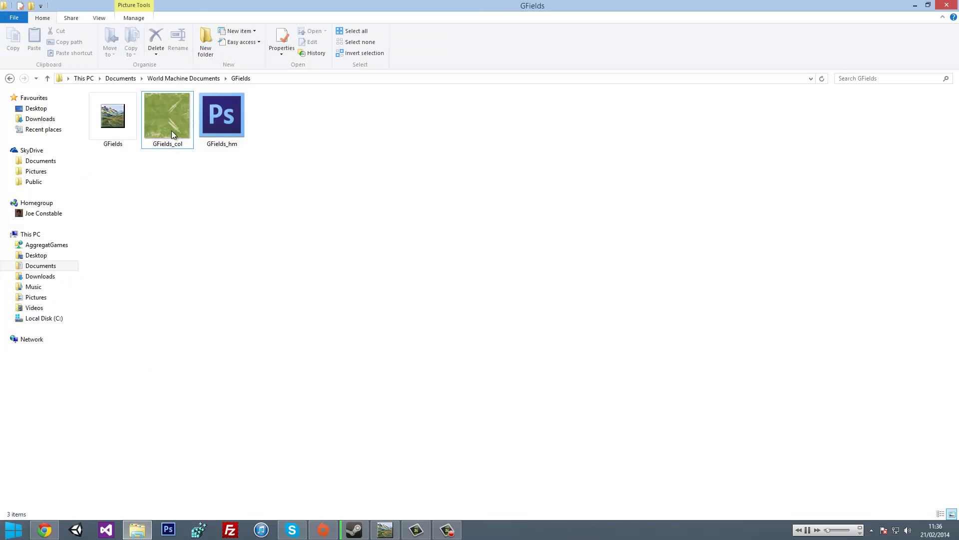
Back in World Machine, delete one of the Bitmap Output nodes.
{"action": "left_click", "coordinate": [385, 530]}
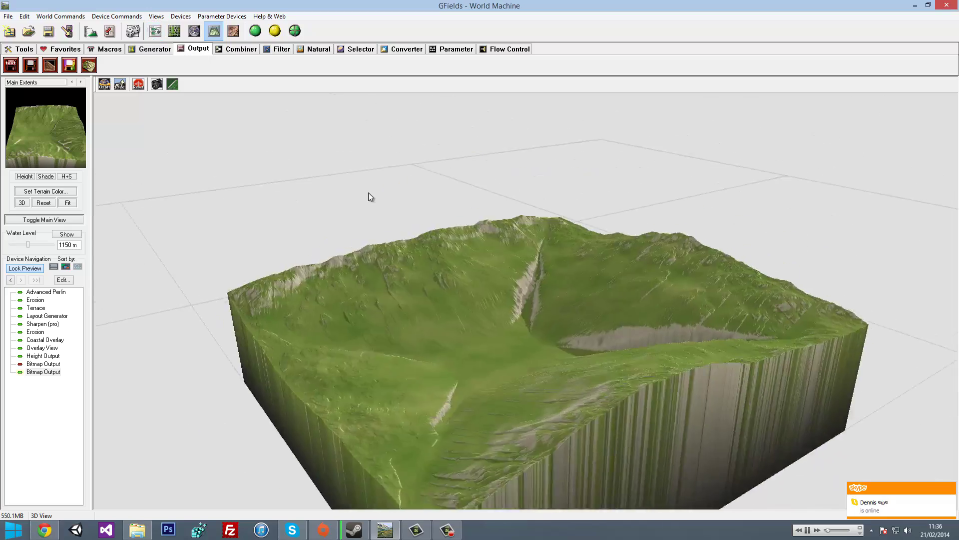
{"action": "scroll", "coordinate": [668, 329], "scroll_direction": "up", "scroll_amount": 5}
{"action": "scroll", "coordinate": [431, 310], "scroll_direction": "down", "scroll_amount": 5}
{"action": "left_click_drag", "start_coordinate": [430, 310], "coordinate": [495, 305]}
{"action": "key", "text": "Tab"}
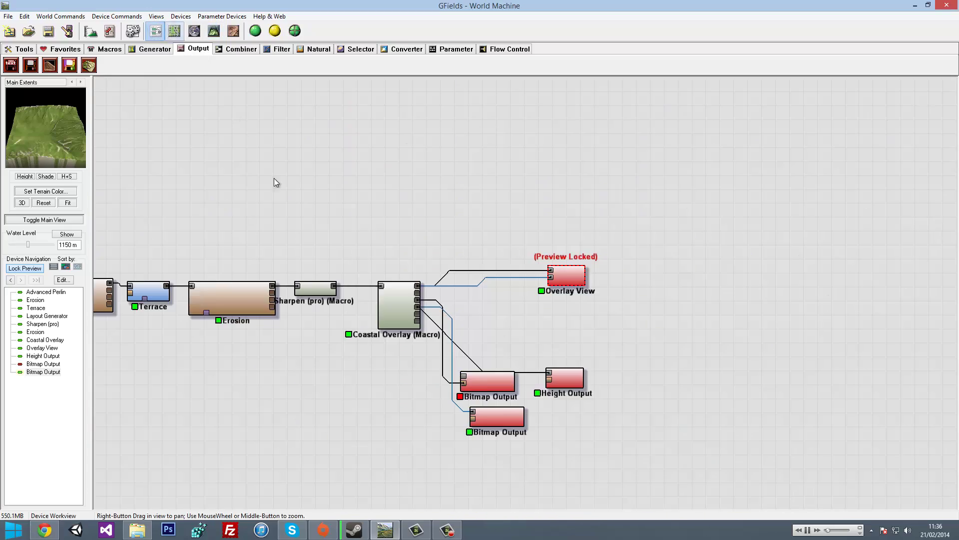
{"action": "double_click", "coordinate": [488, 384]}
{"action": "left_click", "coordinate": [450, 325]}
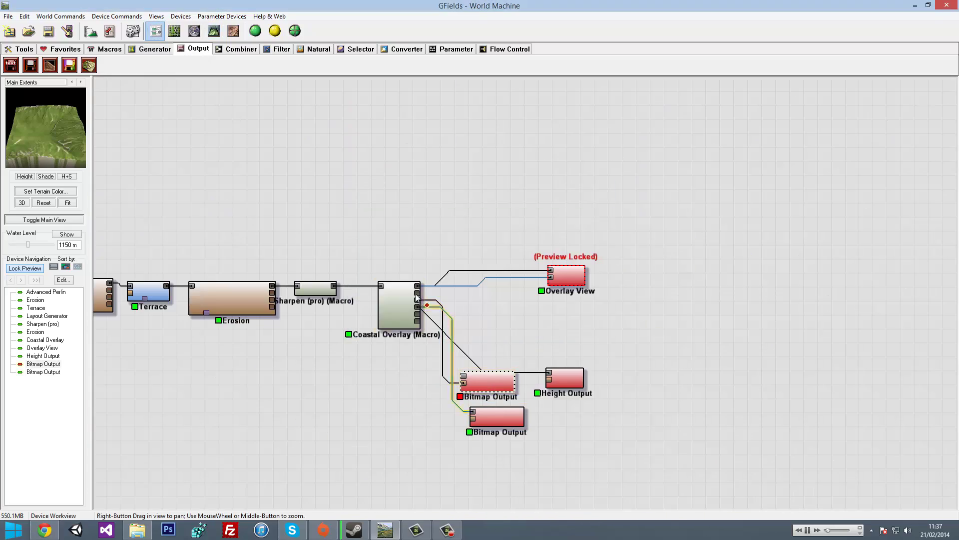
{"action": "key", "text": "Delete"}
{"action": "left_click", "coordinate": [503, 316]}
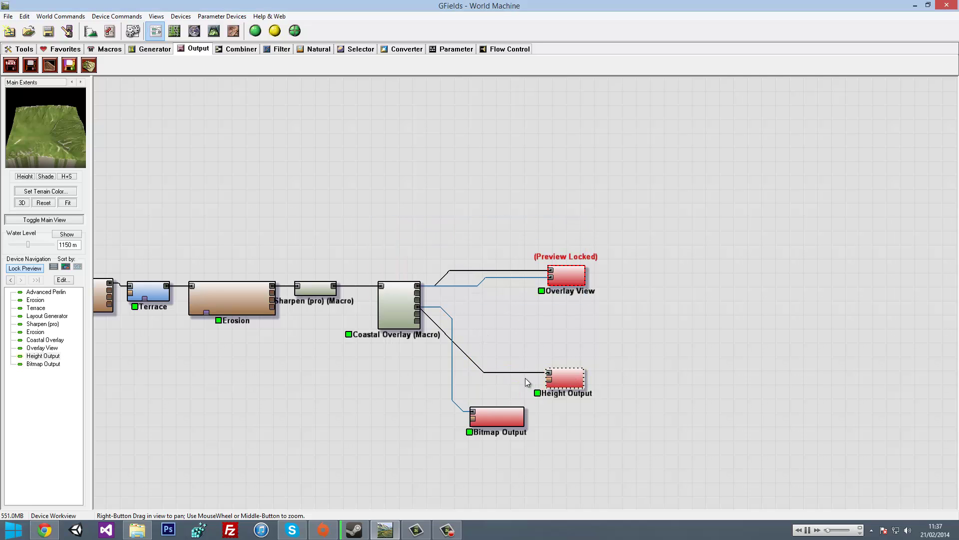
Set the height output to BMP as GFields_ao.bmp and write it to disk.
{"action": "double_click", "coordinate": [500, 384]}
{"action": "left_click", "coordinate": [440, 253]}
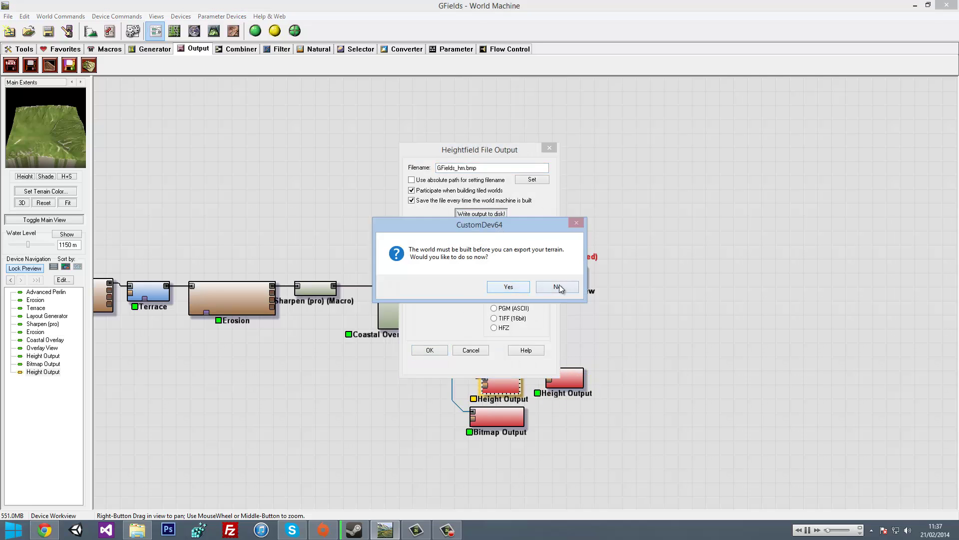
{"action": "left_click", "coordinate": [559, 288]}
{"action": "key", "text": "Return"}
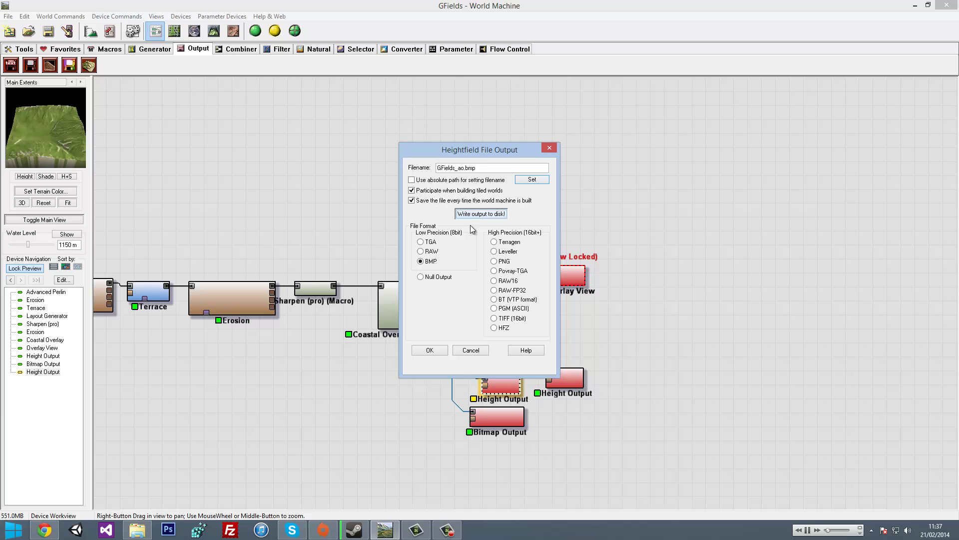
{"action": "left_click", "coordinate": [481, 215]}
{"action": "left_click", "coordinate": [503, 286]}
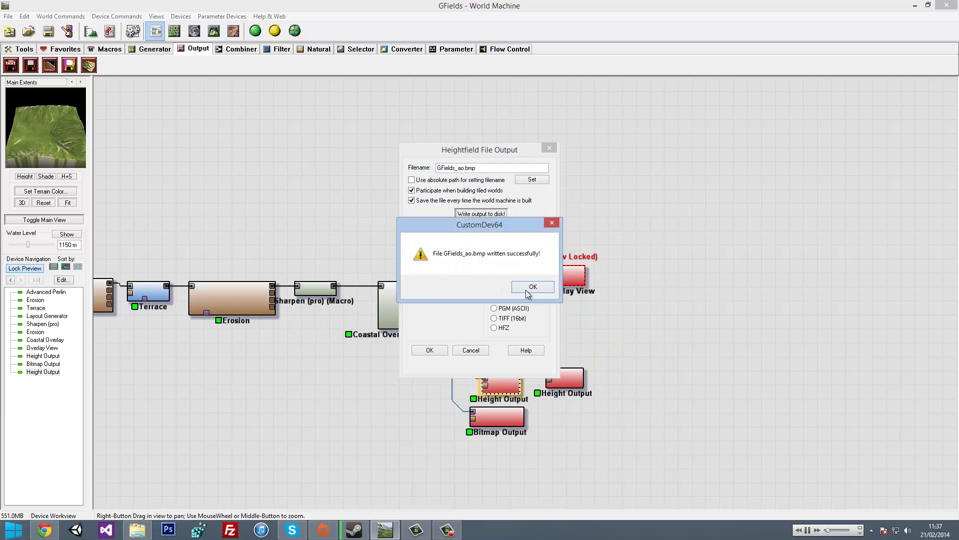
{"action": "left_click", "coordinate": [543, 285]}
{"action": "left_click", "coordinate": [430, 350]}
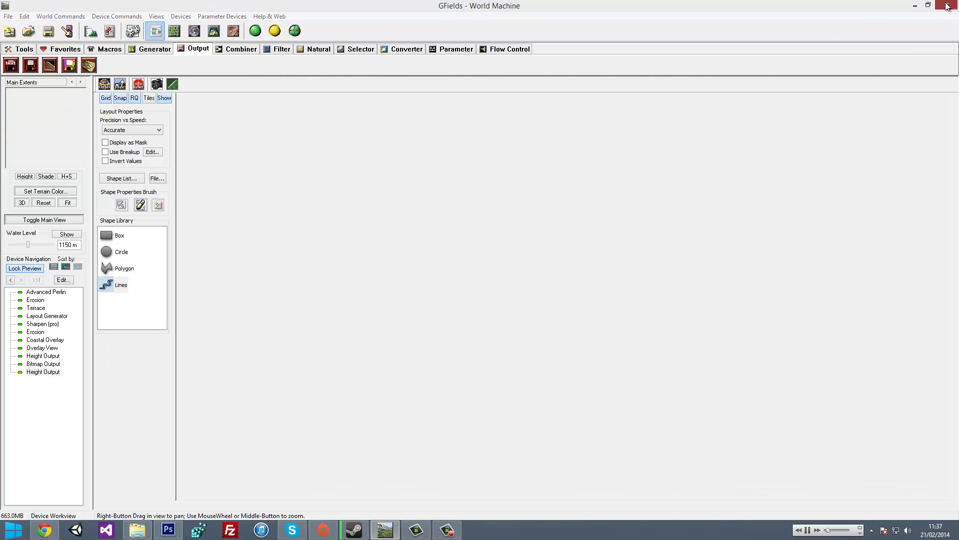
Close World Machine saving the session, and open GFields_col.bmp in Photoshop.
{"action": "left_click", "coordinate": [948, 6]}
{"action": "key", "text": "Return"}
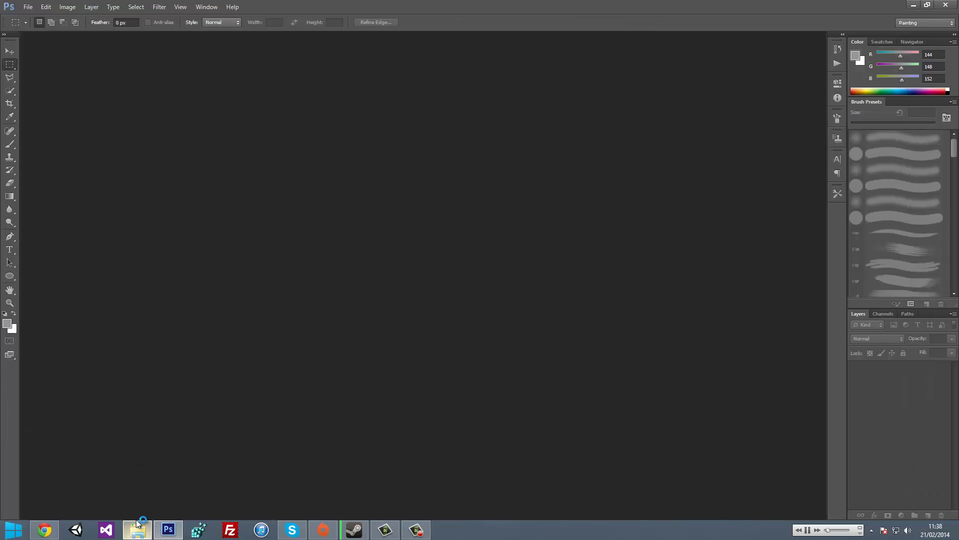
{"action": "left_click_drag", "start_coordinate": [272, 116], "coordinate": [190, 307]}
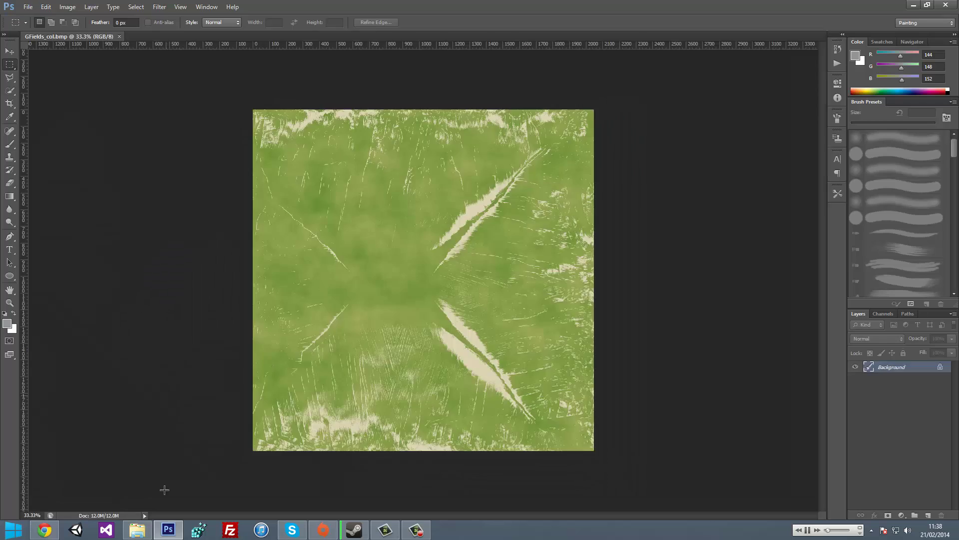
Copy GFields_ao.bmp into GFields_col as Layer 1, set to Multiply at 52% opacity.
{"action": "left_click", "coordinate": [137, 529]}
{"action": "left_click_drag", "start_coordinate": [225, 111], "coordinate": [125, 125]}
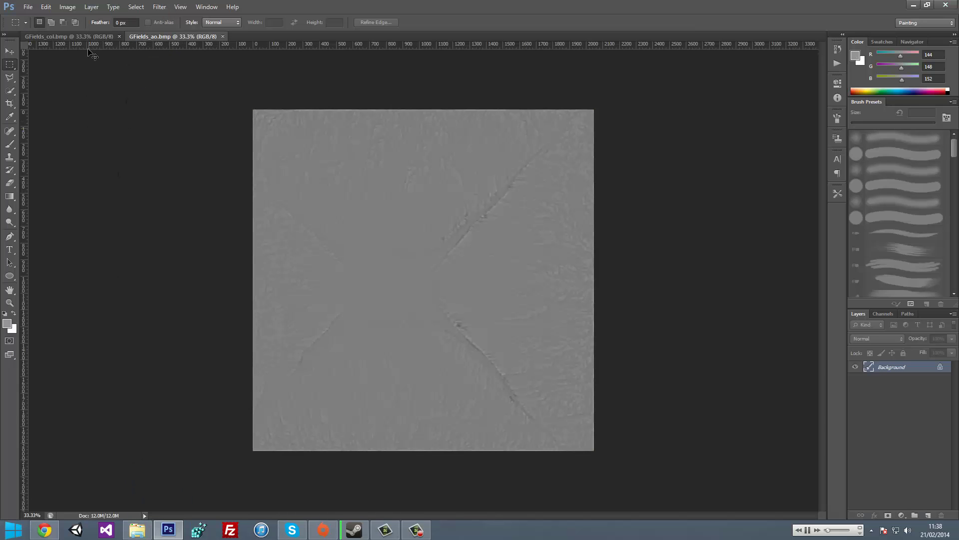
{"action": "left_click_drag", "start_coordinate": [93, 54], "coordinate": [350, 224]}
{"action": "left_click", "coordinate": [878, 338]}
{"action": "left_click", "coordinate": [880, 115]}
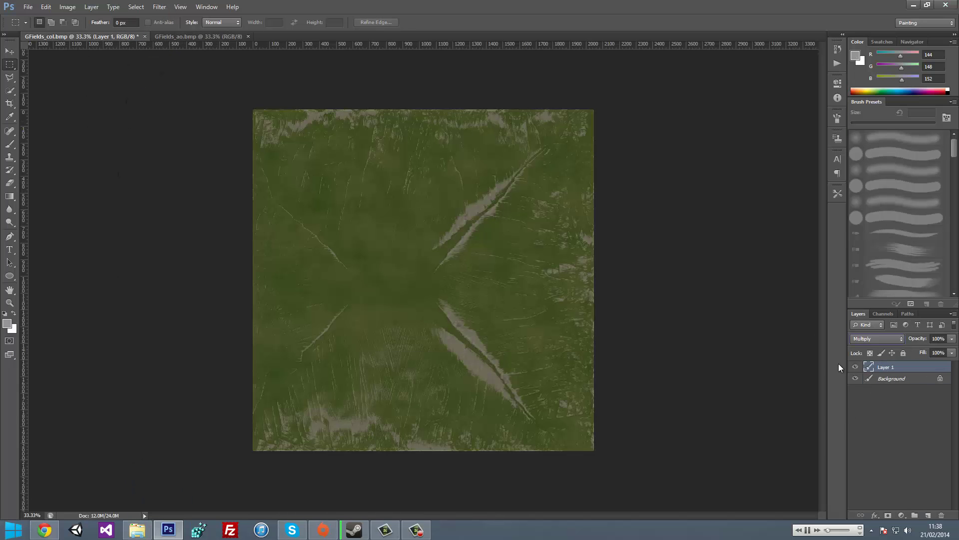
{"action": "left_click_drag", "start_coordinate": [952, 338], "coordinate": [923, 348]}
Hide the green Background layer and restore the AO layer's opacity to 100%.
{"action": "right_click", "coordinate": [886, 371]}
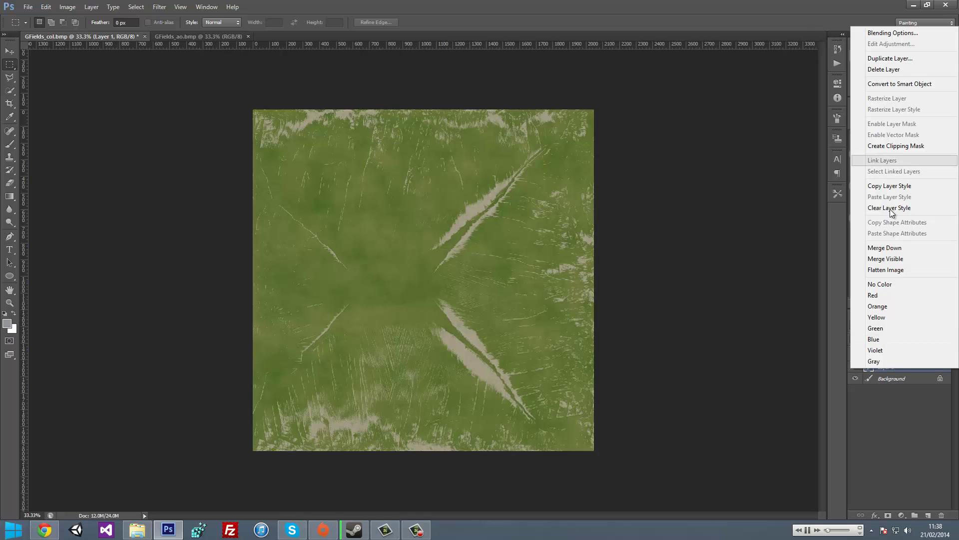
{"action": "left_click", "coordinate": [92, 7]}
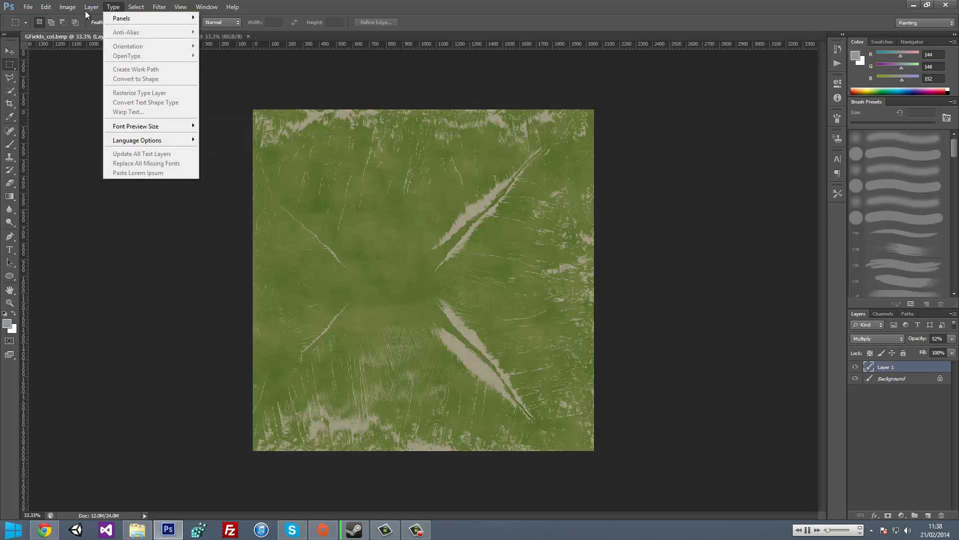
{"action": "key", "text": "ctrl+u"}
{"action": "mouse_move", "coordinate": [456, 235]}
{"action": "left_mouse_down"}
{"action": "mouse_move", "coordinate": [417, 244]}
{"action": "mouse_move", "coordinate": [447, 225]}
{"action": "left_mouse_up"}
{"action": "left_click", "coordinate": [577, 137]}
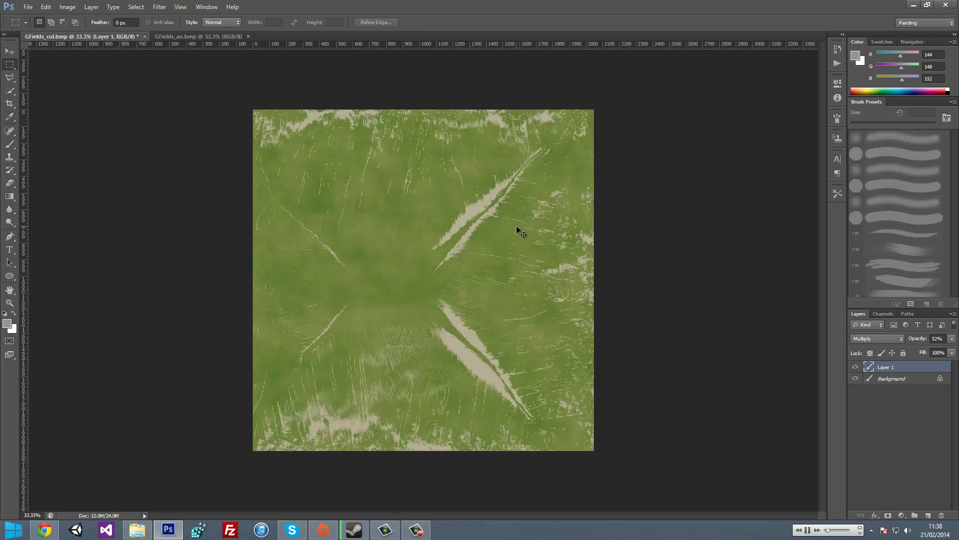
{"action": "left_click", "coordinate": [857, 366]}
{"action": "left_click", "coordinate": [856, 367]}
{"action": "left_click", "coordinate": [855, 378]}
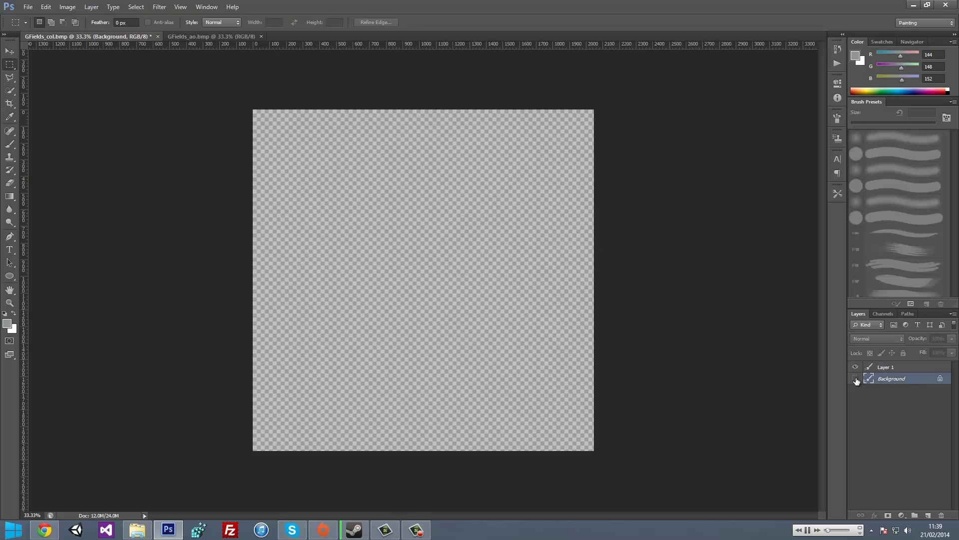
{"action": "left_click_drag", "start_coordinate": [929, 352], "coordinate": [954, 352]}
{"action": "left_click", "coordinate": [855, 378]}
Open and close the AO layer's blending options.
{"action": "right_click", "coordinate": [887, 370]}
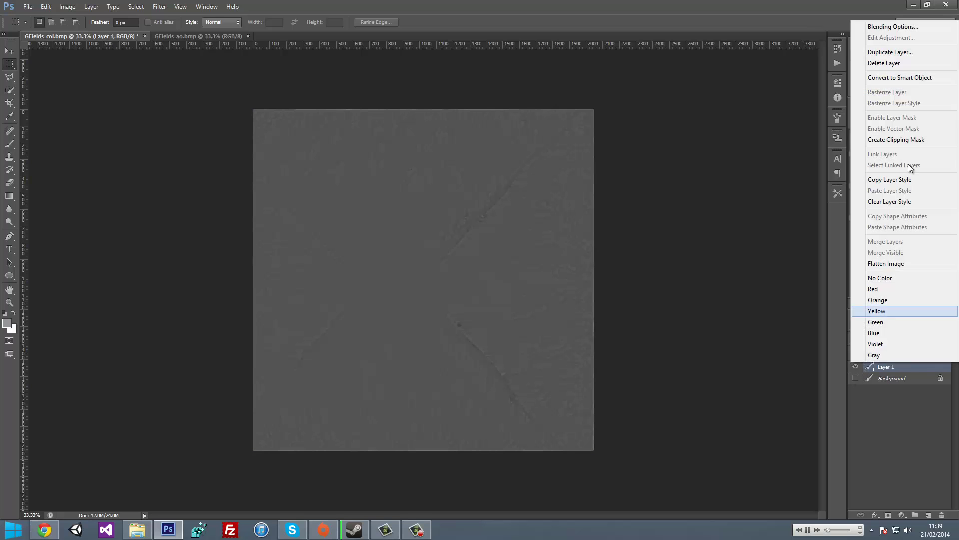
{"action": "left_click", "coordinate": [517, 225]}
{"action": "key", "text": "Escape"}
Experiment with Hue/Saturation presets, colorize and Reds range on the AO layer, then cancel.
{"action": "key", "text": "ctrl+u"}
{"action": "mouse_move", "coordinate": [456, 234]}
{"action": "left_mouse_down"}
{"action": "mouse_move", "coordinate": [505, 235]}
{"action": "mouse_move", "coordinate": [456, 234]}
{"action": "left_mouse_up"}
{"action": "left_click", "coordinate": [531, 137]}
{"action": "scroll", "coordinate": [488, 156], "scroll_direction": "down", "scroll_amount": 2}
{"action": "left_click", "coordinate": [458, 212]}
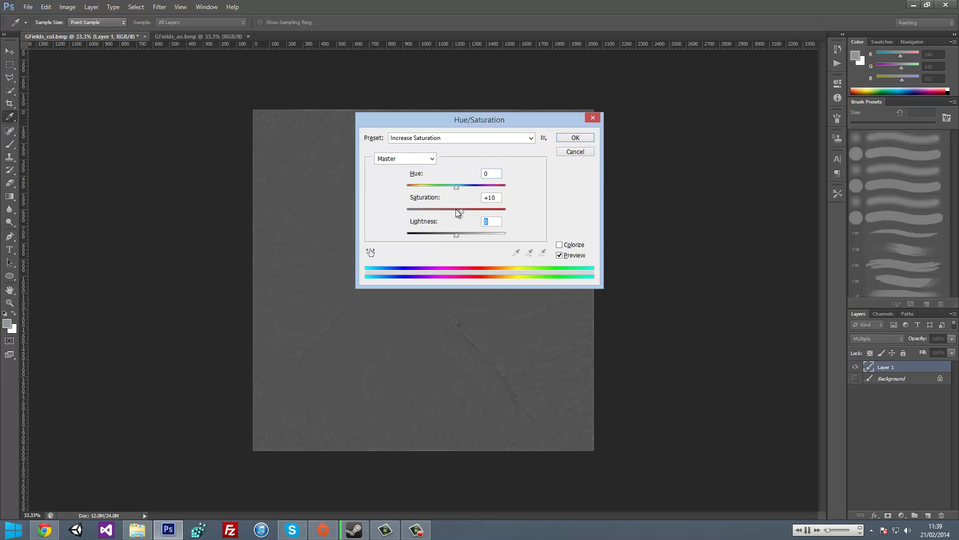
{"action": "left_click_drag", "start_coordinate": [407, 210], "coordinate": [431, 210]}
{"action": "left_click_drag", "start_coordinate": [456, 235], "coordinate": [473, 234]}
{"action": "left_click_drag", "start_coordinate": [419, 211], "coordinate": [458, 211]}
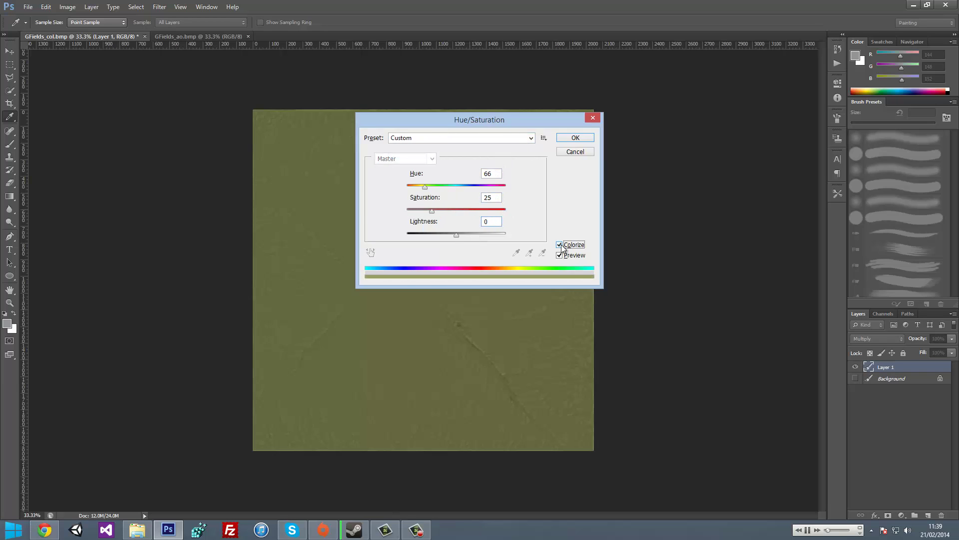
{"action": "left_click", "coordinate": [432, 160]}
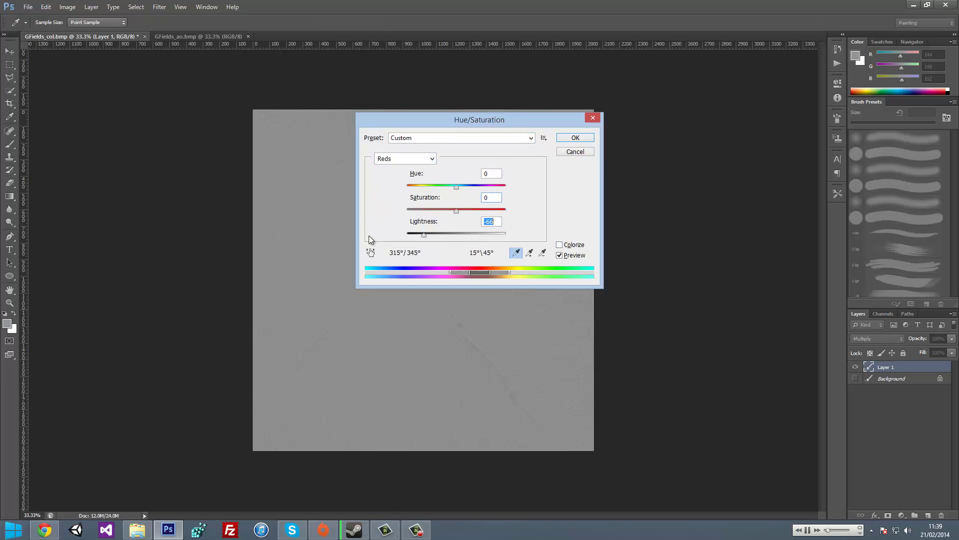
{"action": "left_click", "coordinate": [575, 152]}
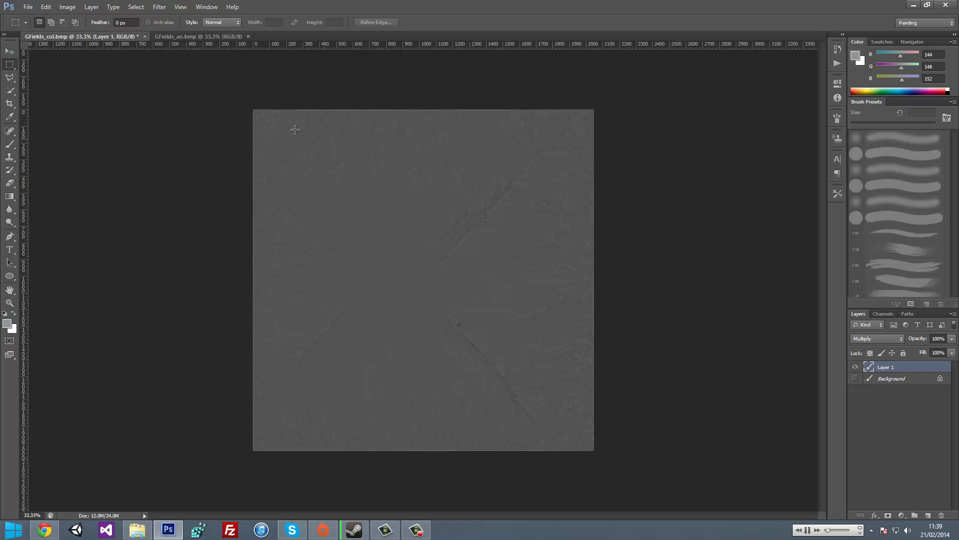
Apply Levels to the AO layer capping output white at 114, and show the Background.
{"action": "left_click", "coordinate": [68, 7]}
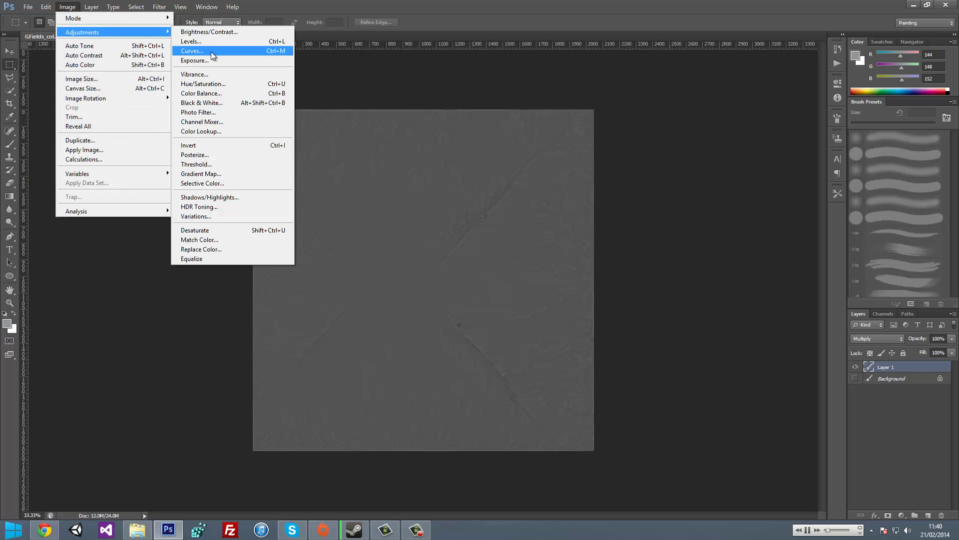
{"action": "left_click", "coordinate": [200, 42]}
{"action": "left_click_drag", "start_coordinate": [667, 339], "coordinate": [597, 339]}
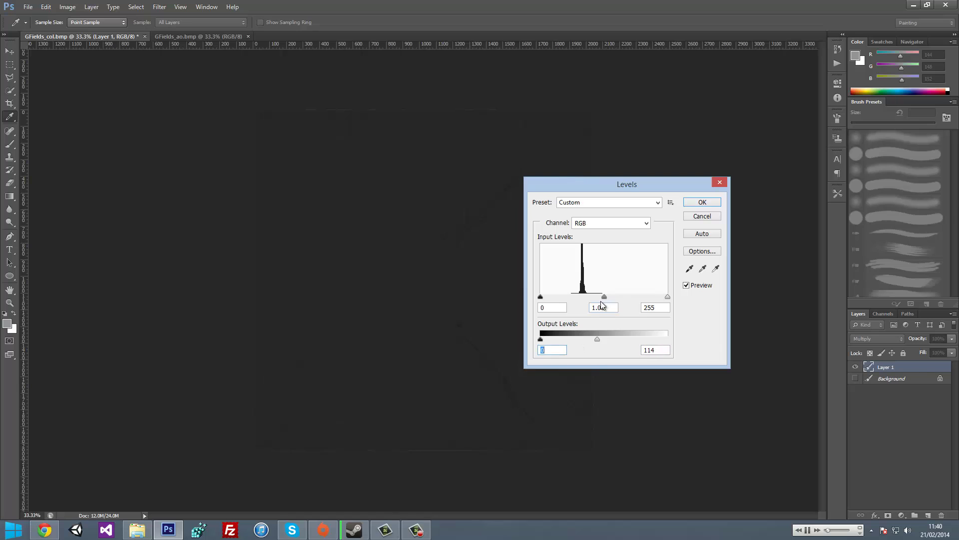
{"action": "mouse_move", "coordinate": [668, 296]}
{"action": "left_mouse_down"}
{"action": "mouse_move", "coordinate": [565, 296]}
{"action": "mouse_move", "coordinate": [595, 296]}
{"action": "left_mouse_up"}
{"action": "left_click", "coordinate": [702, 202]}
{"action": "left_click", "coordinate": [856, 379]}
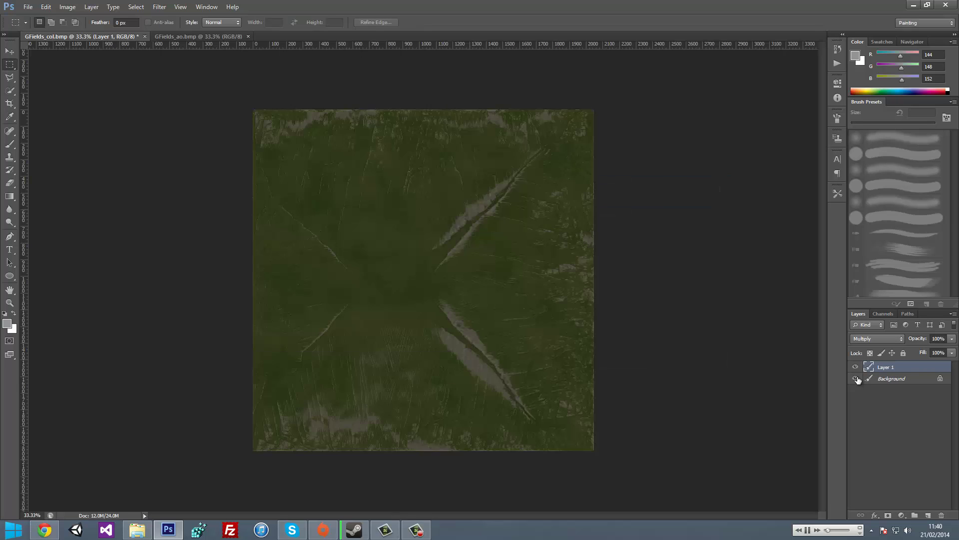
Raise the AO layer's Lightness with Hue/Saturation and make the AO layer visible.
{"action": "key", "text": "ctrl+u"}
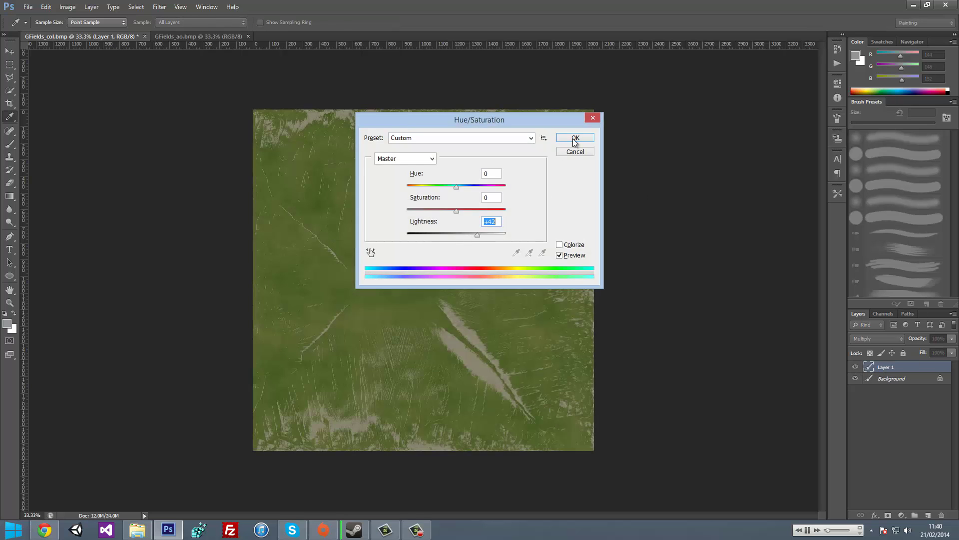
{"action": "left_click", "coordinate": [574, 131]}
{"action": "left_click", "coordinate": [855, 368]}
Save a copy of the AO-multiplied green texture as a PNG.
{"action": "left_click", "coordinate": [28, 7]}
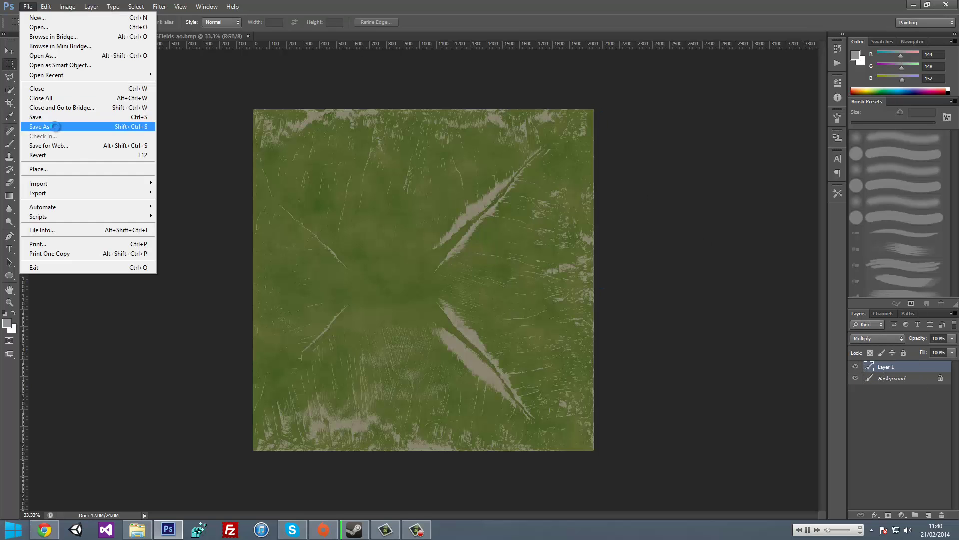
{"action": "left_click", "coordinate": [40, 123]}
{"action": "left_click", "coordinate": [487, 263]}
{"action": "left_click", "coordinate": [488, 383]}
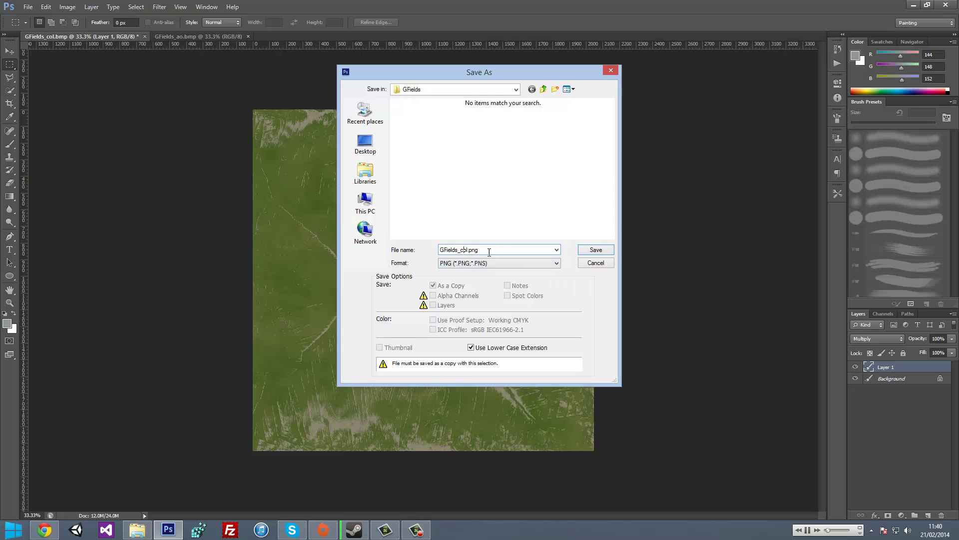
{"action": "key", "text": "Return"}
{"action": "key", "text": "Return"}
Try NormalMapFilter, compare with the AO layer hidden, then flatten into one background layer.
{"action": "left_click", "coordinate": [207, 7]}
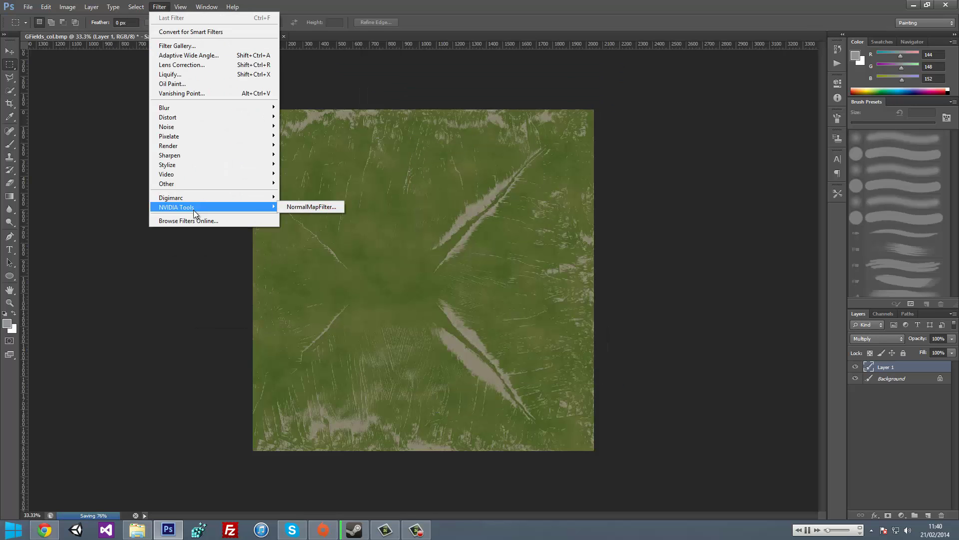
{"action": "left_click", "coordinate": [312, 205]}
{"action": "left_click", "coordinate": [202, 251]}
{"action": "left_click", "coordinate": [855, 367]}
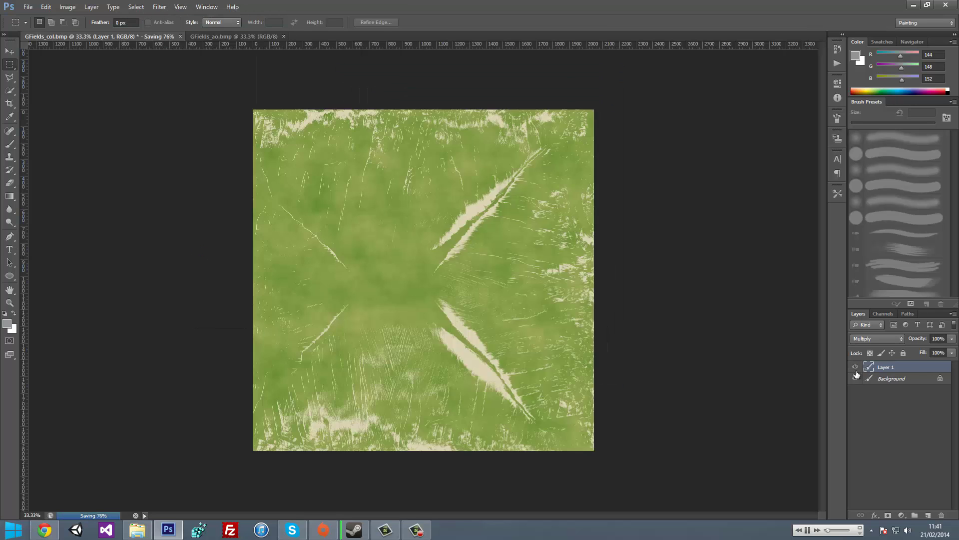
{"action": "left_click", "coordinate": [856, 367]}
{"action": "right_click", "coordinate": [852, 370]}
{"action": "left_click", "coordinate": [879, 463]}
Apply the NVIDIA NormalMapFilter to the flattened texture to make a normal map.
{"action": "left_click", "coordinate": [159, 7]}
{"action": "left_click", "coordinate": [313, 206]}
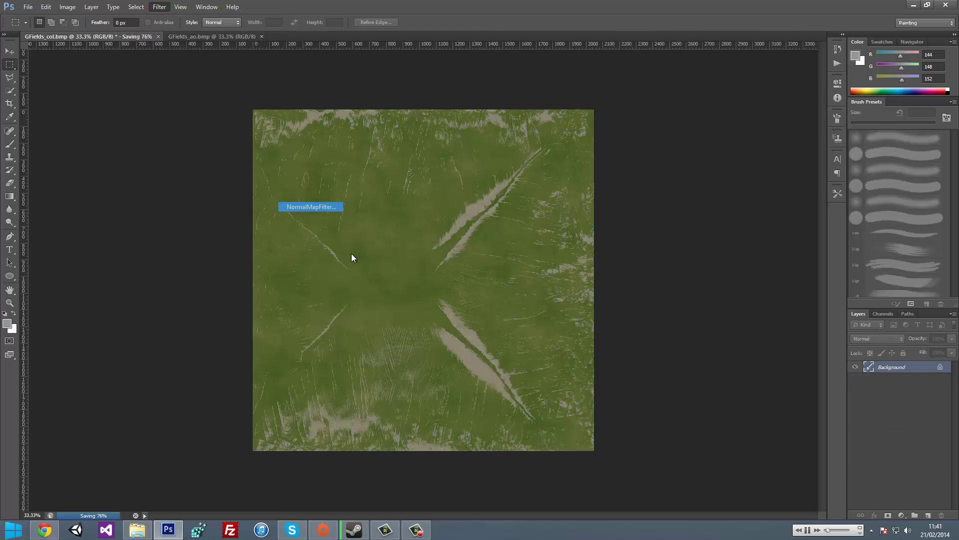
{"action": "left_click", "coordinate": [202, 251]}
Save the normal map as a PNG with default compression options.
{"action": "left_click", "coordinate": [28, 7]}
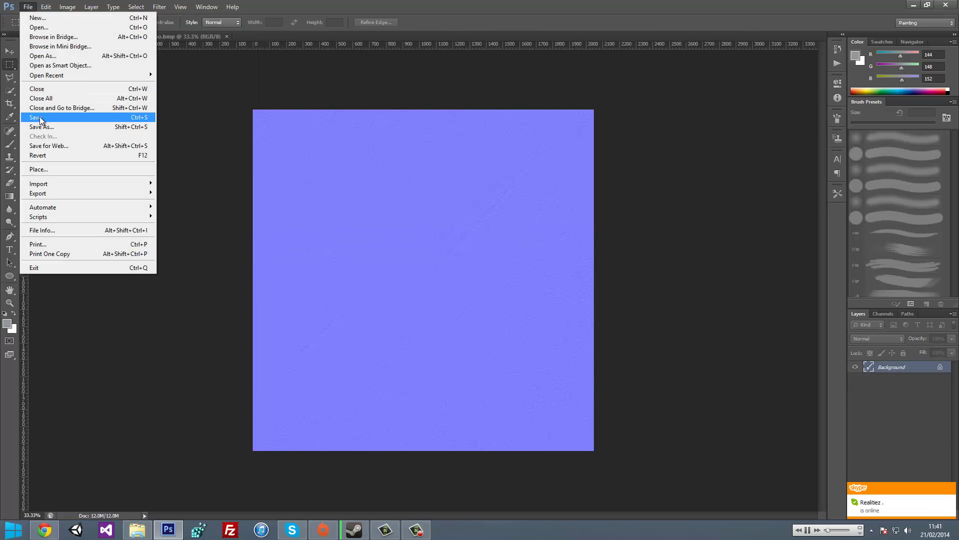
{"action": "left_click", "coordinate": [50, 126]}
{"action": "left_click", "coordinate": [499, 263]}
{"action": "left_click", "coordinate": [500, 372]}
{"action": "key", "text": "Return"}
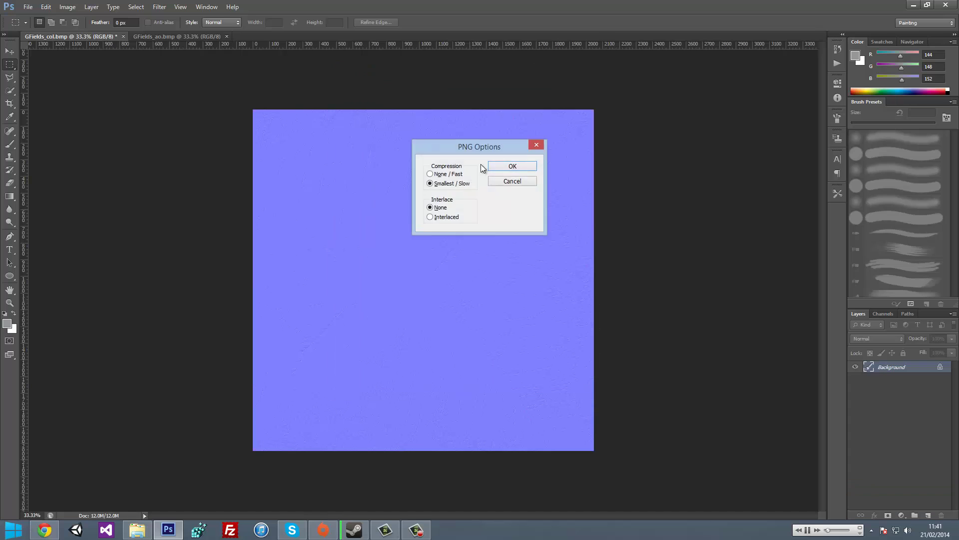
{"action": "key", "text": "Return"}
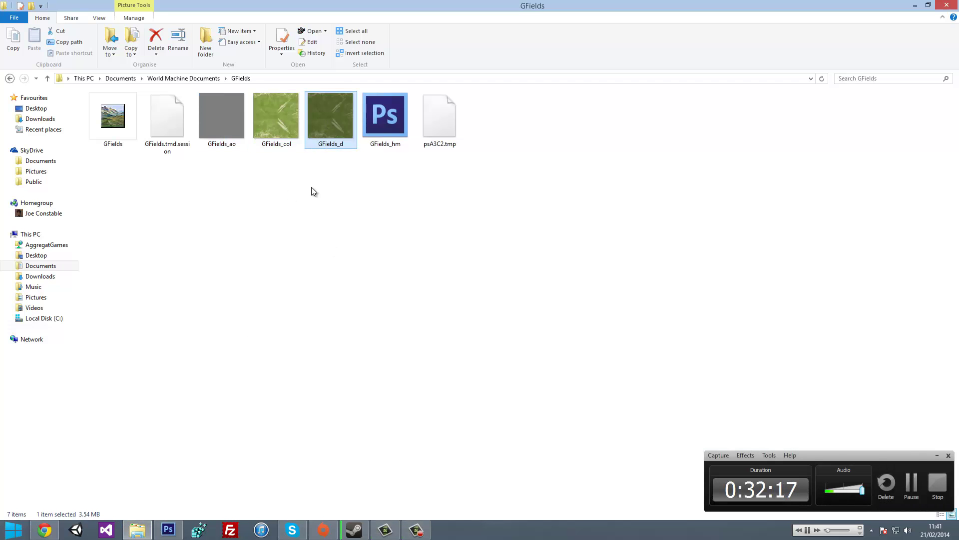
Launch Unity and open the Charlie Point project from the recent projects list.
{"action": "left_click", "coordinate": [75, 529]}
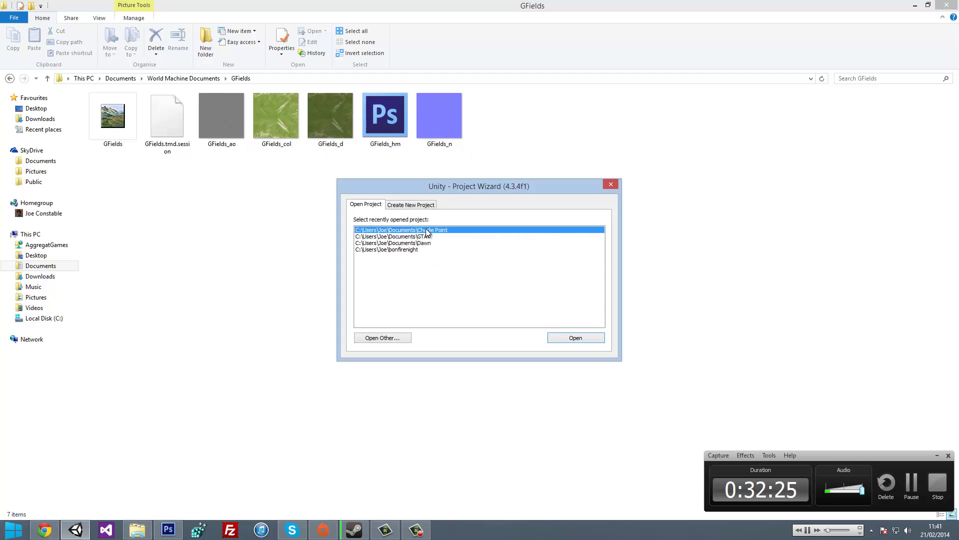
{"action": "double_click", "coordinate": [426, 231]}
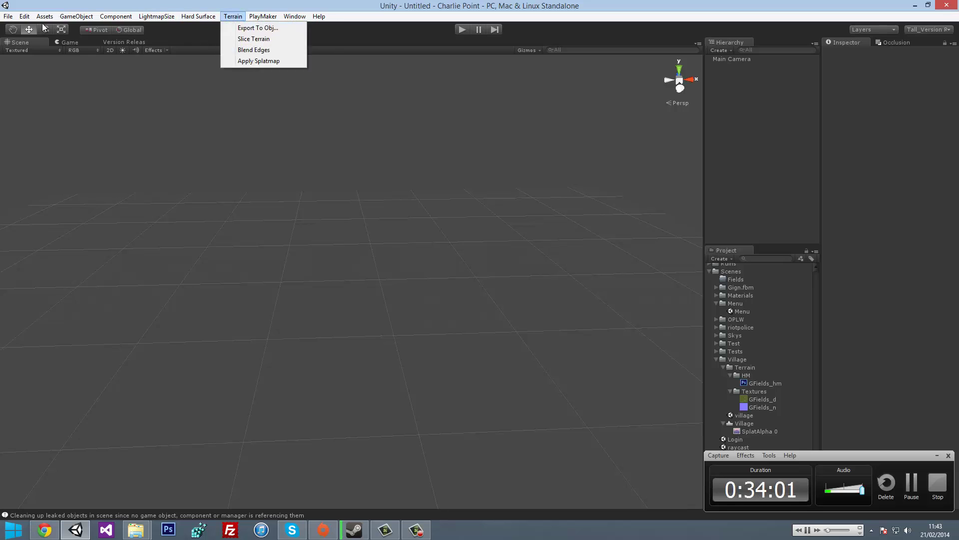
Create a terrain and import the GFields_hm raw heightmap at 5000 × 600 × 5000.
{"action": "left_click", "coordinate": [260, 253]}
{"action": "left_click", "coordinate": [939, 120]}
{"action": "left_click_drag", "start_coordinate": [819, 455], "coordinate": [620, 428]}
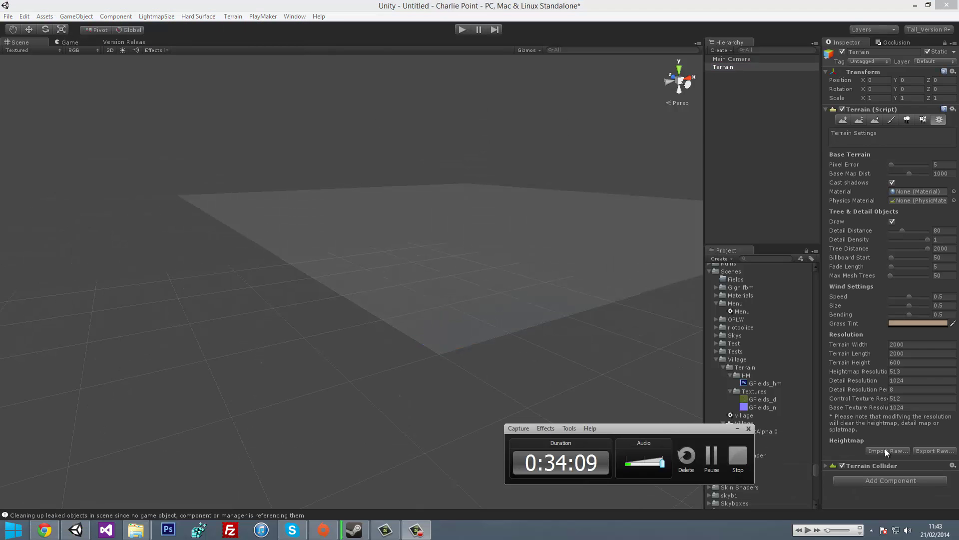
{"action": "left_click", "coordinate": [885, 451]}
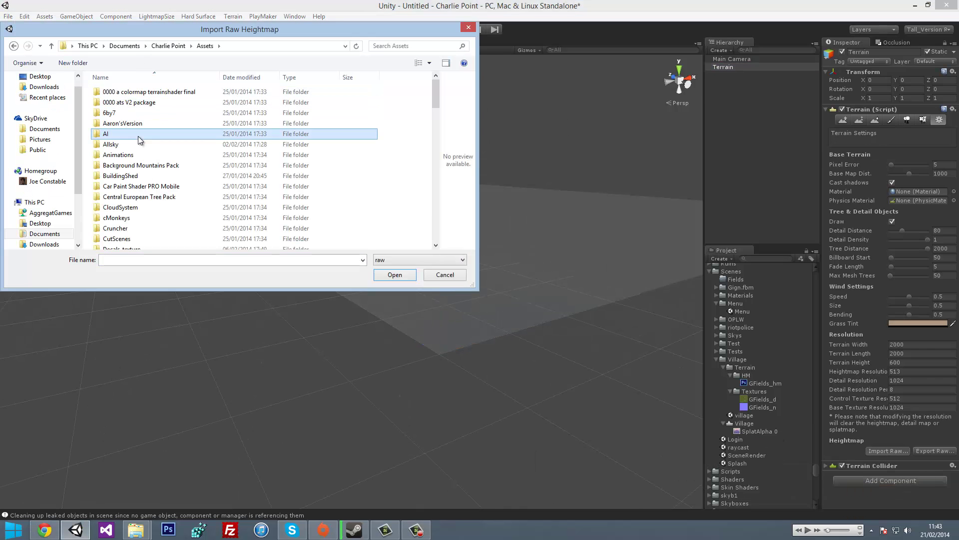
{"action": "double_click", "coordinate": [133, 135]}
{"action": "double_click", "coordinate": [112, 186]}
{"action": "double_click", "coordinate": [115, 91]}
{"action": "double_click", "coordinate": [115, 91]}
{"action": "left_click", "coordinate": [120, 62]}
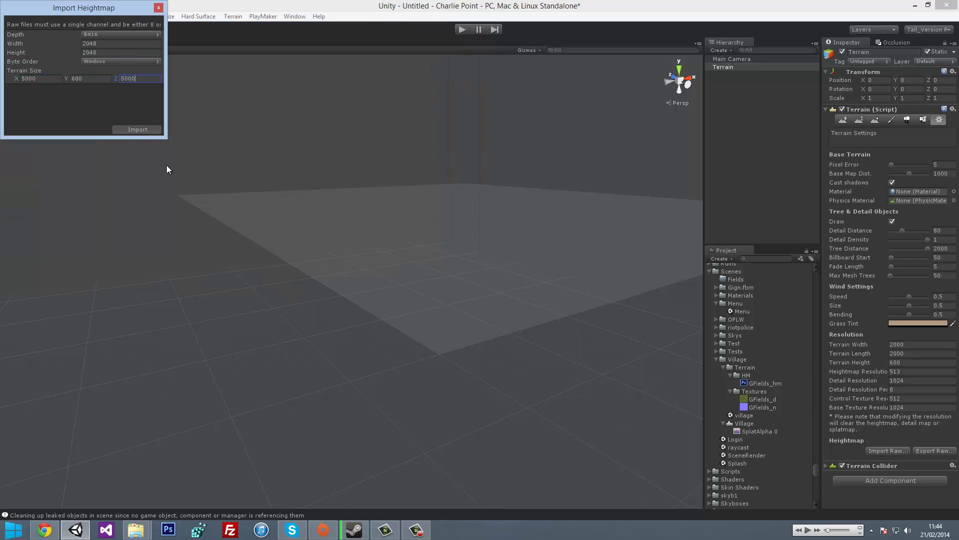
{"action": "key", "text": "Return"}
Add a Directional Light to the scene and reselect the terrain.
{"action": "right_click_drag", "start_coordinate": [207, 180], "coordinate": [373, 129]}
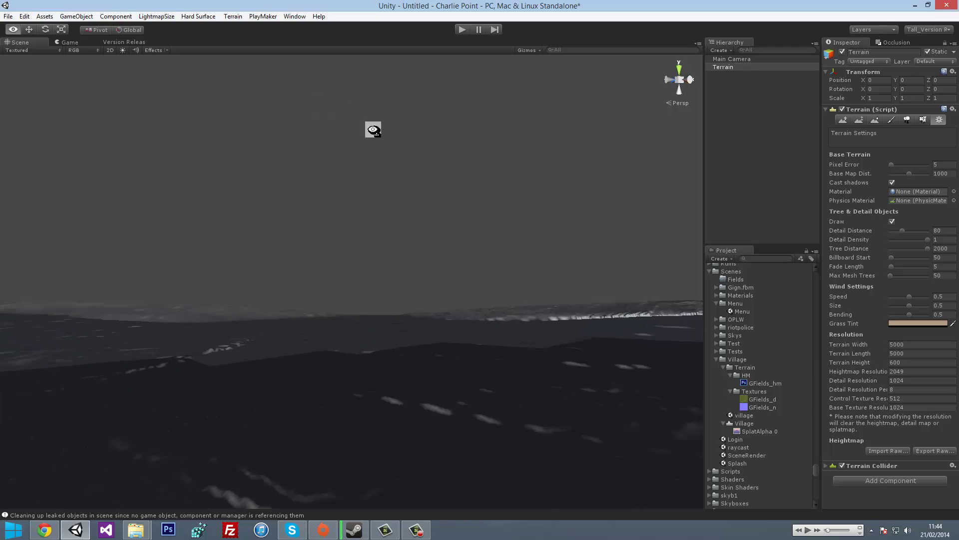
{"action": "left_click", "coordinate": [76, 16]}
{"action": "left_click", "coordinate": [250, 97]}
{"action": "mouse_move", "coordinate": [285, 175]}
{"action": "right_mouse_down"}
{"action": "mouse_move", "coordinate": [385, 395]}
{"action": "mouse_move", "coordinate": [373, 217]}
{"action": "right_mouse_up"}
{"action": "left_click", "coordinate": [384, 395]}
Attach the Custom Terrain Script Color to the Terrain, using GFields_d and GFields_n maps.
{"action": "scroll", "coordinate": [811, 452], "scroll_direction": "down", "scroll_amount": 10}
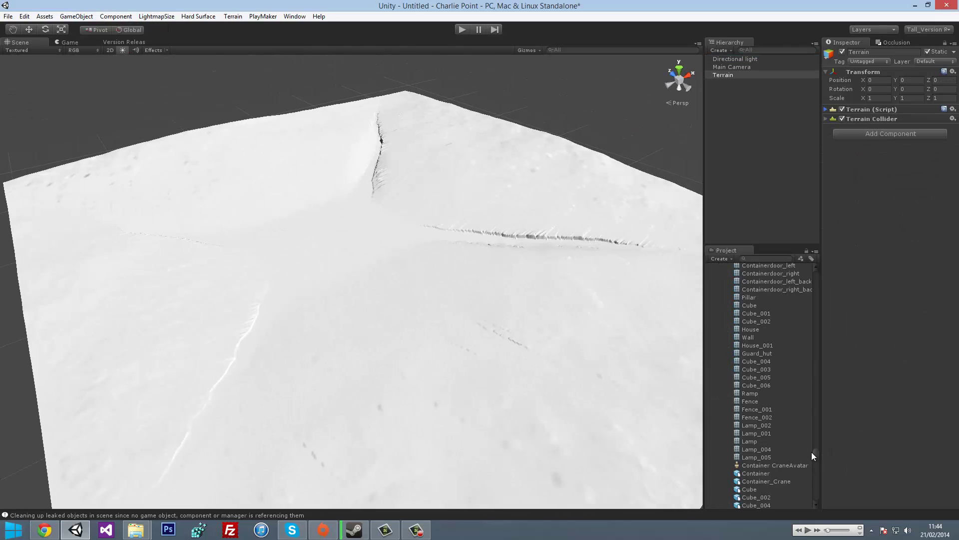
{"action": "scroll", "coordinate": [765, 374], "scroll_direction": "up", "scroll_amount": 5}
{"action": "scroll", "coordinate": [715, 285], "scroll_direction": "up", "scroll_amount": 4}
{"action": "scroll", "coordinate": [709, 272], "scroll_direction": "up", "scroll_amount": 4}
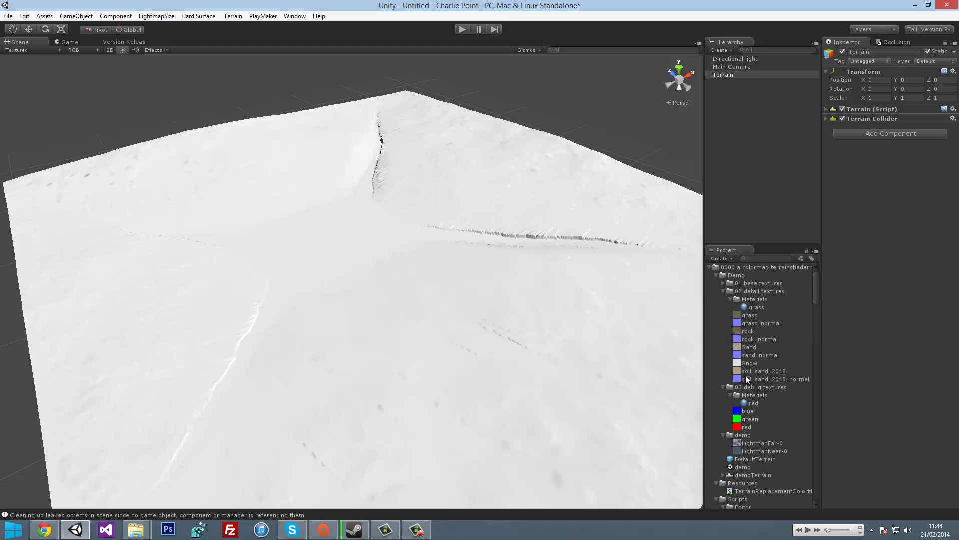
{"action": "scroll", "coordinate": [746, 376], "scroll_direction": "down", "scroll_amount": 5}
{"action": "left_click", "coordinate": [749, 497]}
{"action": "left_click_drag", "start_coordinate": [750, 498], "coordinate": [723, 74]}
{"action": "left_click", "coordinate": [709, 267], "text": "alt"}
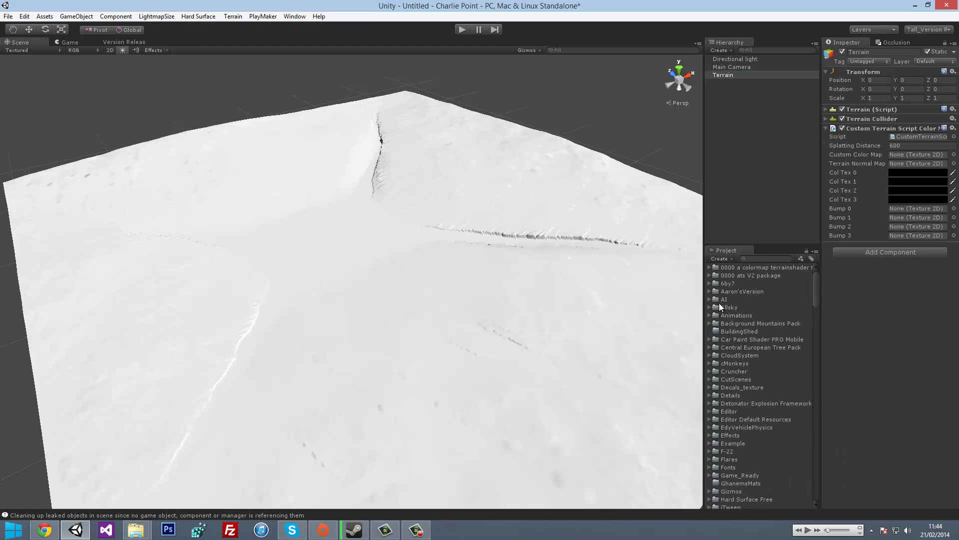
Preview the textured terrain in Play mode, then take GFields_d over to Photoshop.
{"action": "left_click", "coordinate": [461, 30]}
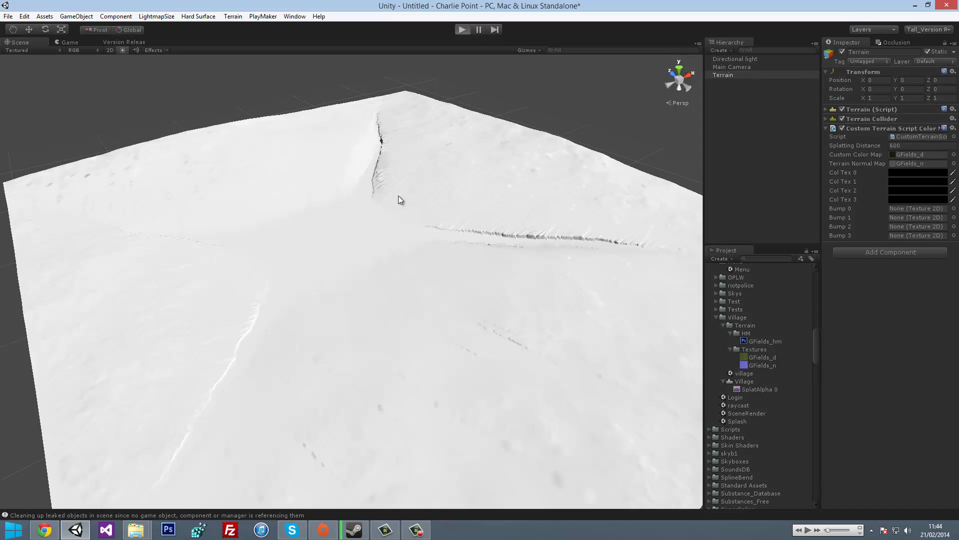
{"action": "left_click", "coordinate": [465, 28]}
{"action": "left_click", "coordinate": [759, 358]}
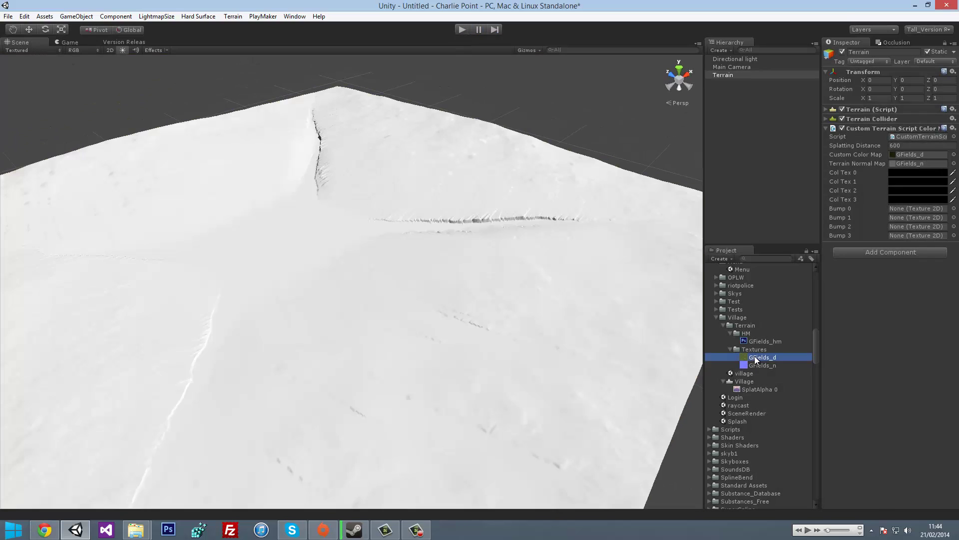
{"action": "left_click", "coordinate": [168, 530]}
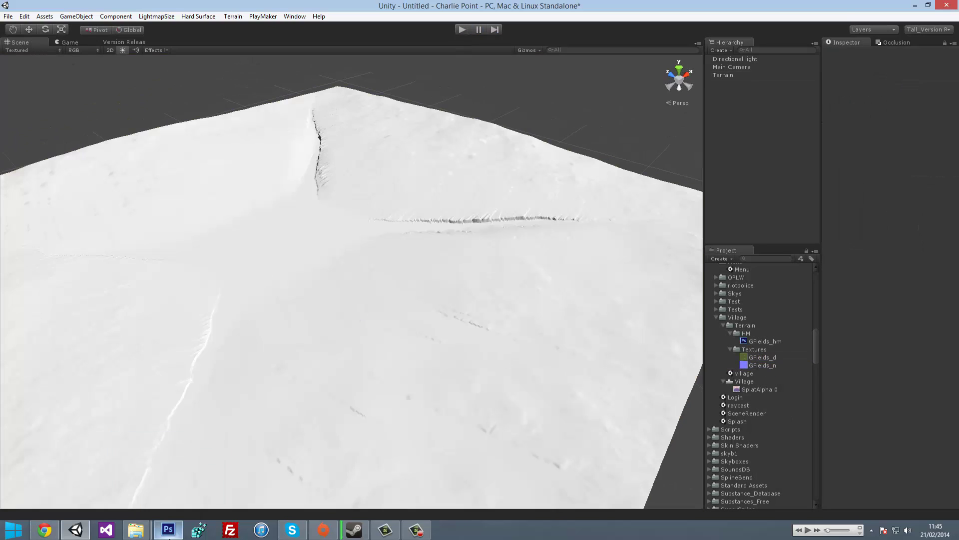
{"action": "left_click", "coordinate": [68, 6]}
{"action": "left_click", "coordinate": [75, 530]}
Open GFields_hm.raw as 8-bit IBM PC data to check orientation, closing without saving.
{"action": "key", "text": "Return"}
{"action": "key", "text": "ctrl+w"}
{"action": "key", "text": "n"}
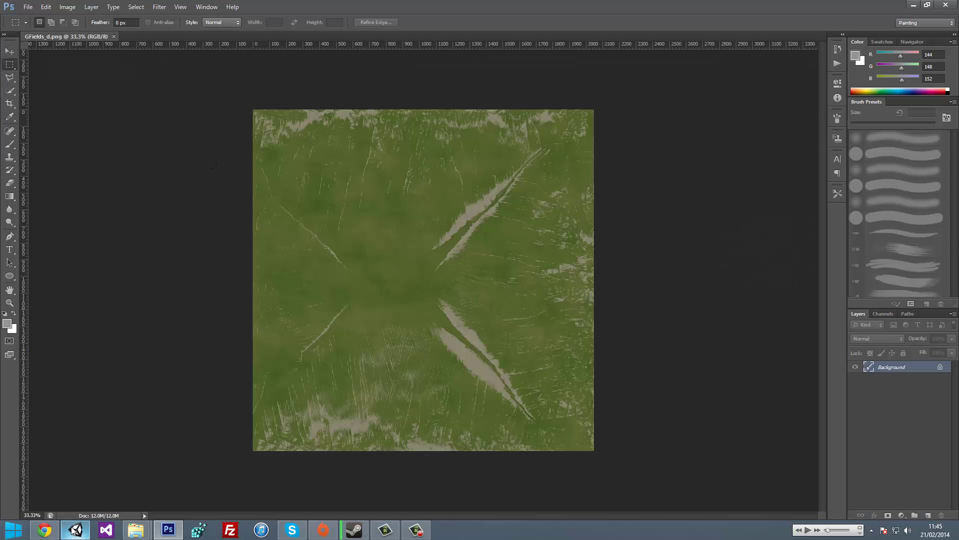
{"action": "left_click", "coordinate": [488, 258]}
{"action": "key", "text": "Return"}
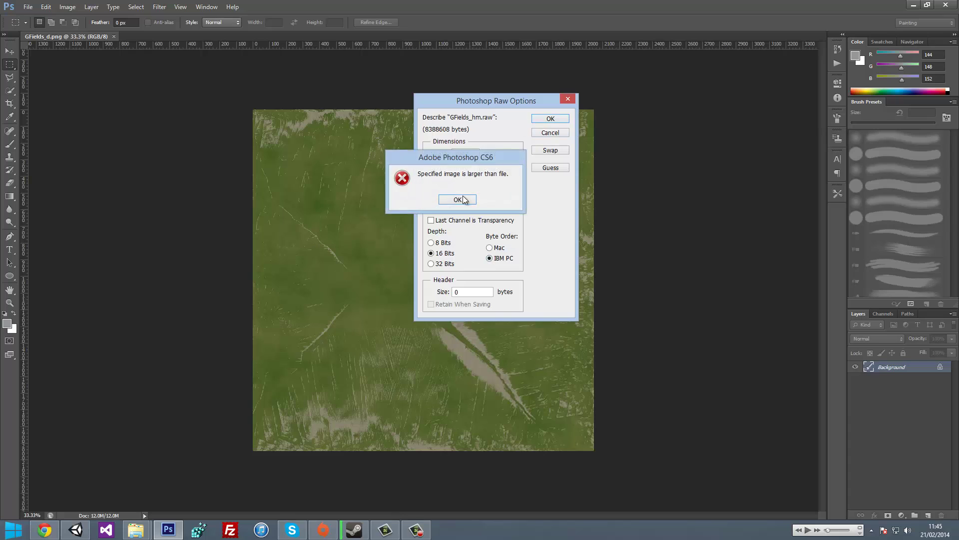
{"action": "left_click", "coordinate": [430, 243]}
{"action": "key", "text": "Return"}
{"action": "key", "text": "ctrl+w"}
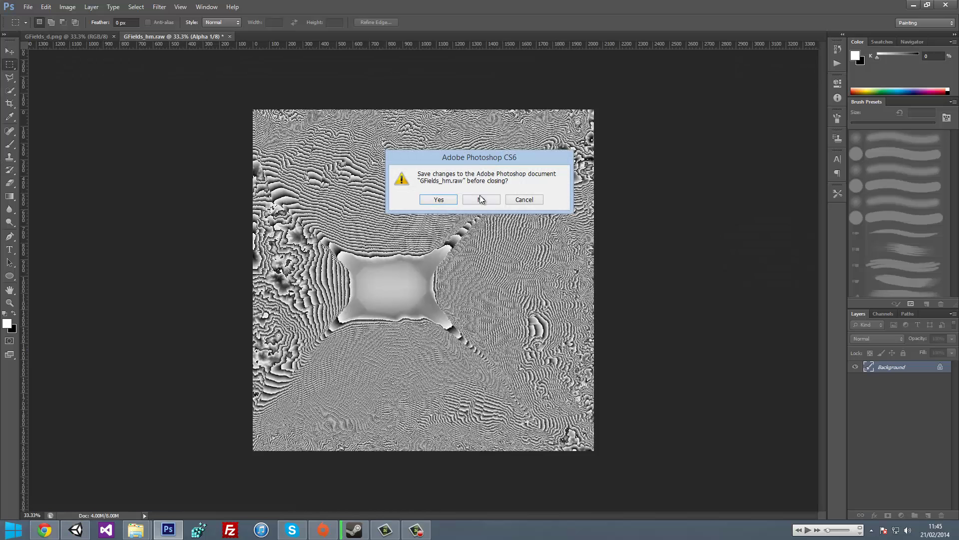
{"action": "left_click", "coordinate": [480, 199]}
Flip the GFields_d colour texture canvas vertically and save it.
{"action": "left_click", "coordinate": [550, 119]}
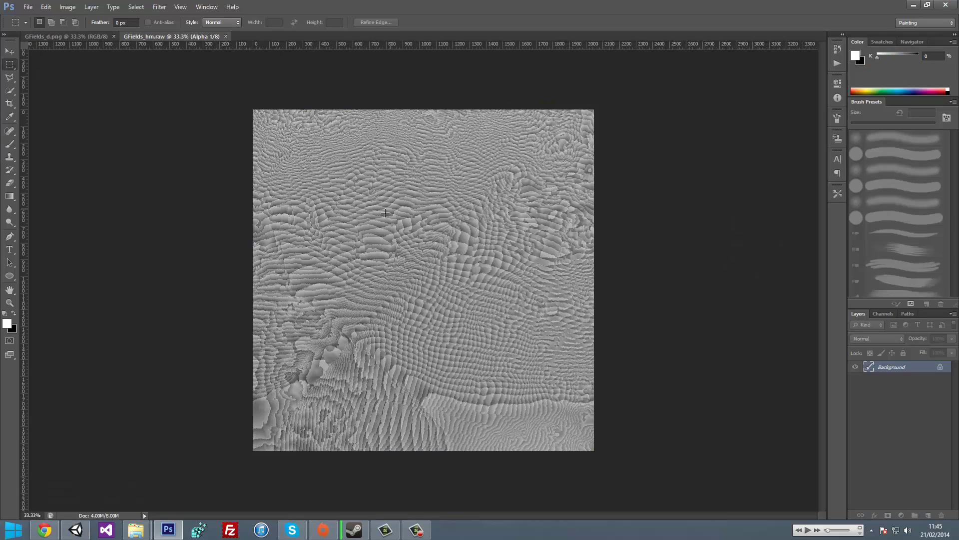
{"action": "key", "text": "ctrl+w"}
{"action": "left_click", "coordinate": [482, 198]}
{"action": "left_click", "coordinate": [68, 7]}
{"action": "left_click", "coordinate": [226, 150]}
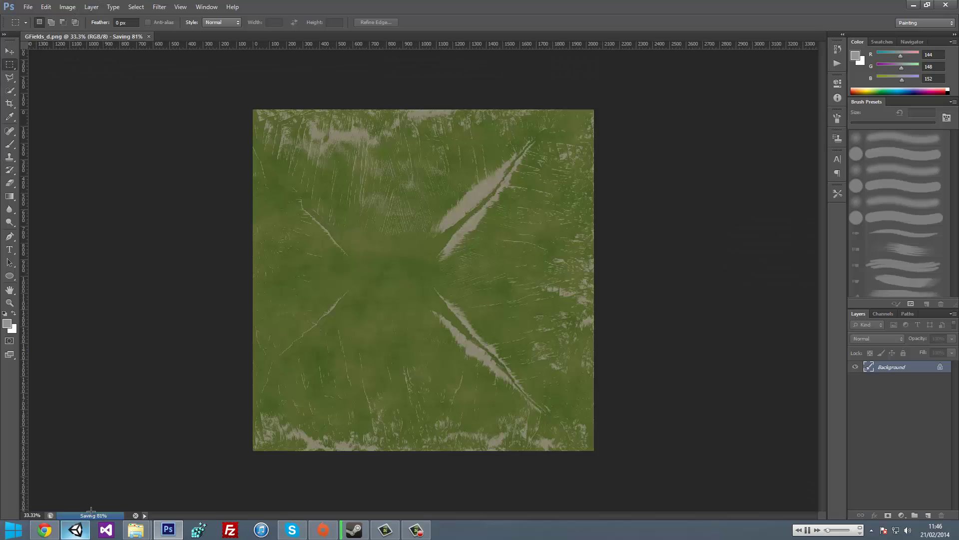
{"action": "key", "text": "alt+Tab"}
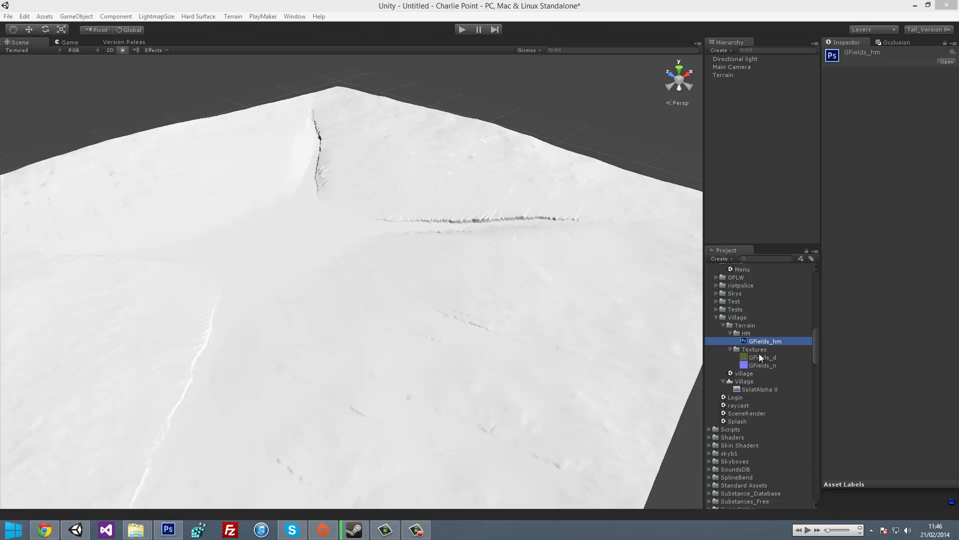
Play the scene and rotate the Directional light down to about 3° on X.
{"action": "left_click", "coordinate": [461, 30]}
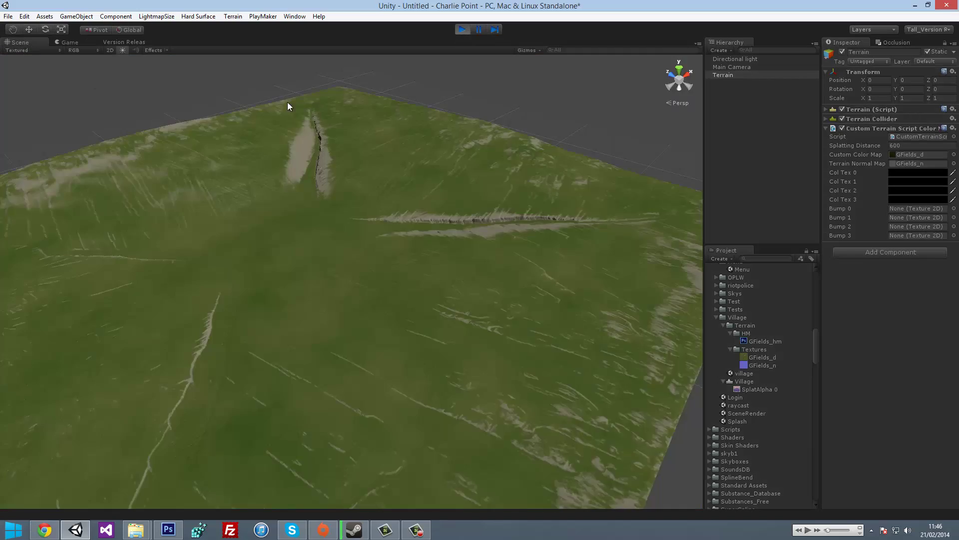
{"action": "mouse_move", "coordinate": [287, 102]}
{"action": "left_mouse_down", "text": "alt"}
{"action": "mouse_move", "coordinate": [204, 125]}
{"action": "mouse_move", "coordinate": [229, 69]}
{"action": "mouse_move", "coordinate": [221, 97]}
{"action": "mouse_move", "coordinate": [539, 139]}
{"action": "mouse_move", "coordinate": [487, 133]}
{"action": "mouse_move", "coordinate": [505, 105]}
{"action": "mouse_move", "coordinate": [439, 193]}
{"action": "left_mouse_up", "text": "alt"}
{"action": "left_click", "coordinate": [505, 105]}
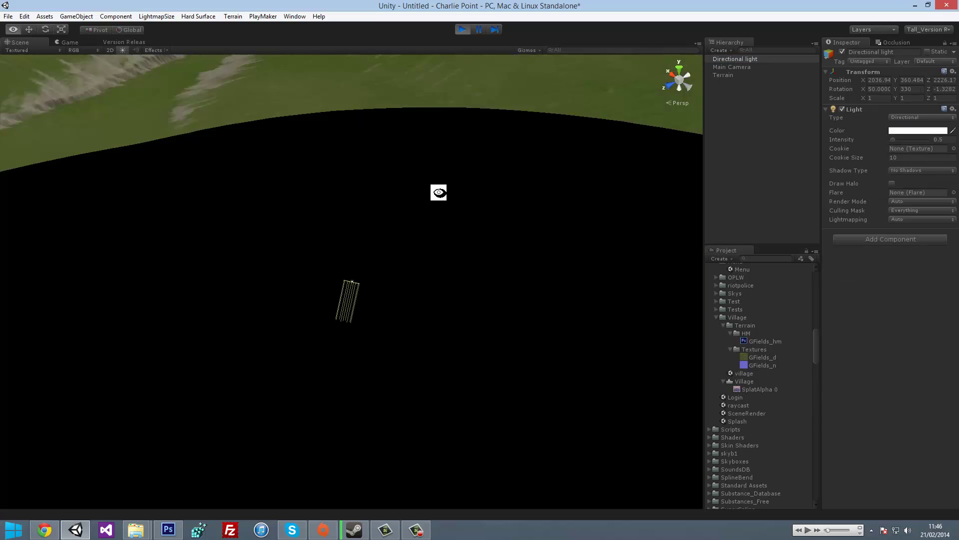
{"action": "key", "text": "e"}
{"action": "mouse_move", "coordinate": [288, 232]}
{"action": "left_mouse_down", "text": "alt"}
{"action": "mouse_move", "coordinate": [382, 251]}
{"action": "mouse_move", "coordinate": [337, 280]}
{"action": "mouse_move", "coordinate": [480, 284]}
{"action": "mouse_move", "coordinate": [373, 276]}
{"action": "mouse_move", "coordinate": [392, 262]}
{"action": "mouse_move", "coordinate": [276, 274]}
{"action": "mouse_move", "coordinate": [432, 270]}
{"action": "left_mouse_up", "text": "alt"}
Open GFields_n in Photoshop, flip its canvas vertically, and save it.
{"action": "double_click", "coordinate": [760, 364]}
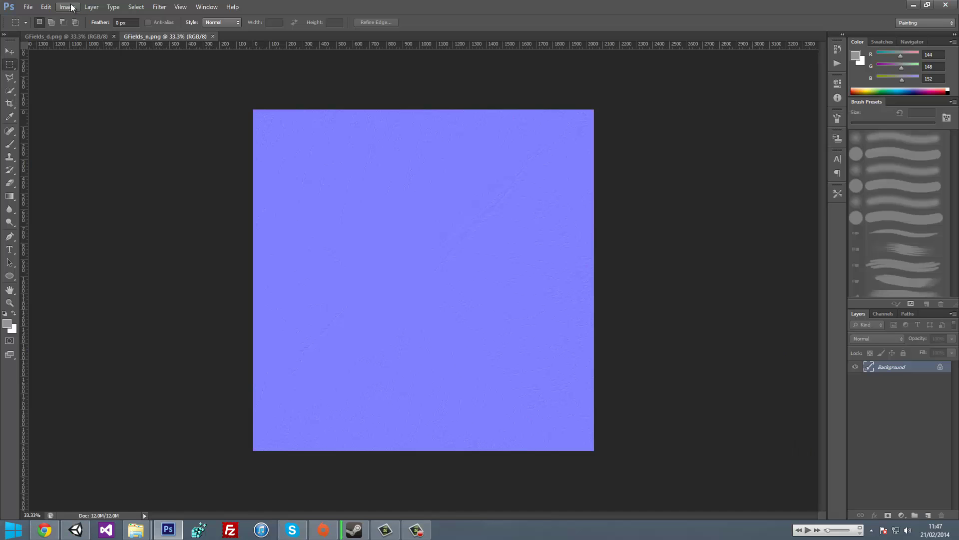
{"action": "left_click", "coordinate": [40, 36]}
{"action": "left_click", "coordinate": [181, 37]}
{"action": "left_click", "coordinate": [67, 6]}
{"action": "left_click", "coordinate": [206, 150]}
{"action": "key", "text": "ctrl+s"}
Reload the textures in Unity and raise the Directional light to about 19° on X.
{"action": "left_click", "coordinate": [75, 529]}
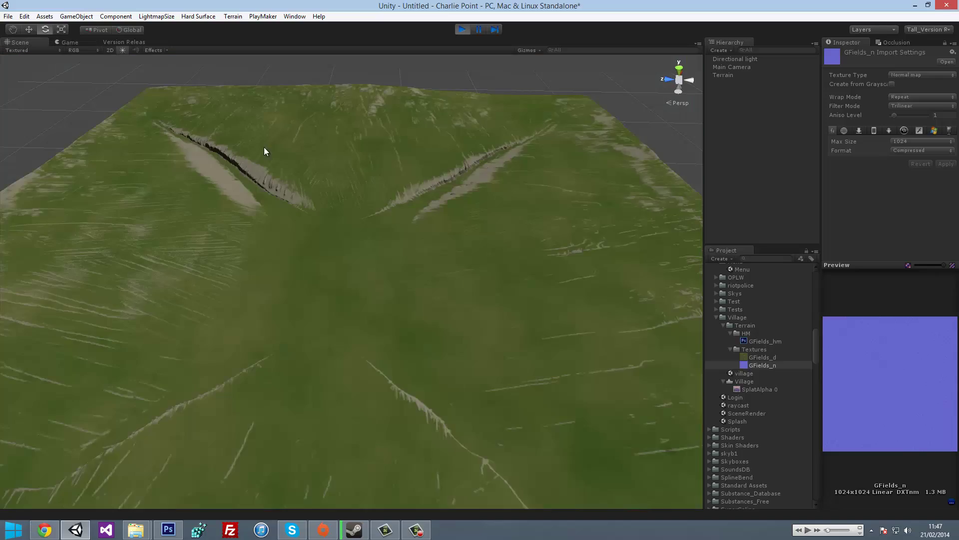
{"action": "left_click", "coordinate": [392, 252]}
{"action": "mouse_move", "coordinate": [433, 250]}
{"action": "left_mouse_down"}
{"action": "mouse_move", "coordinate": [534, 247]}
{"action": "mouse_move", "coordinate": [353, 186]}
{"action": "left_mouse_up"}
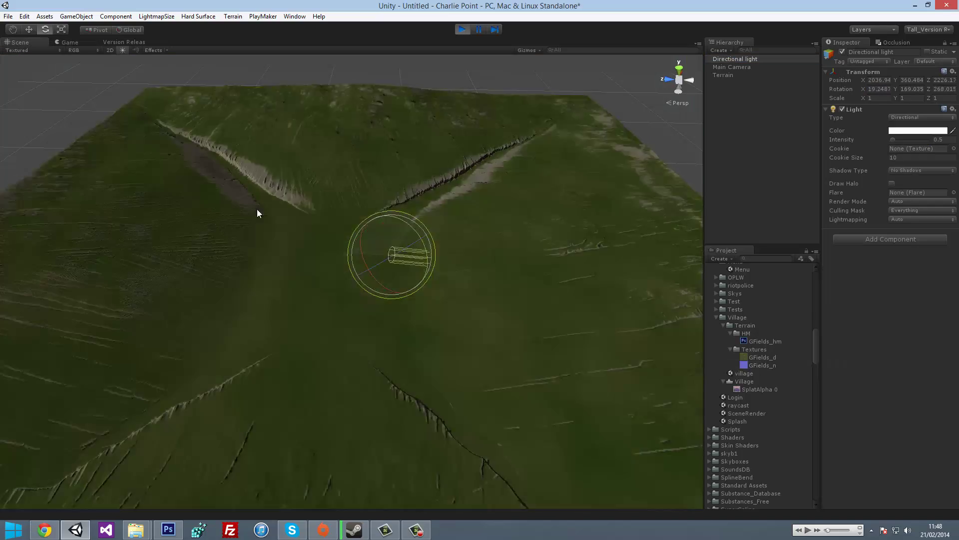